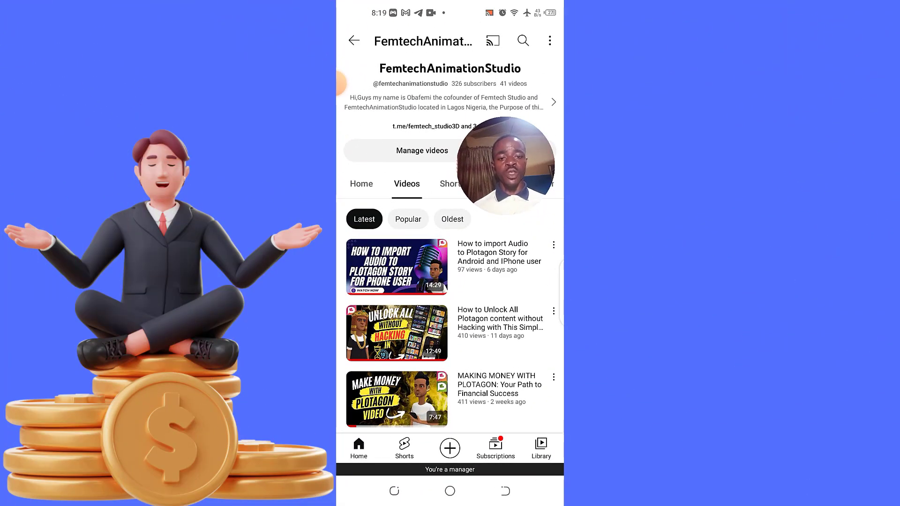
scroll(463, 352, "down", 1)
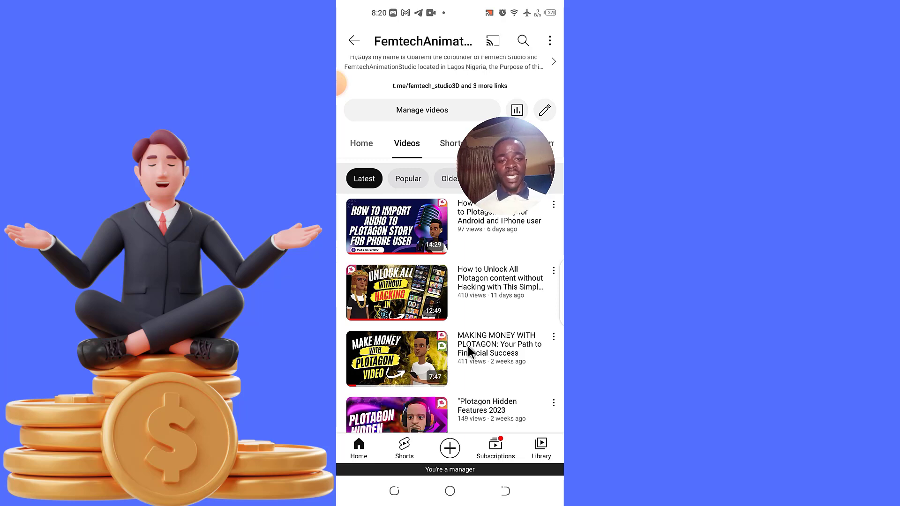
scroll(468, 346, "up", 2)
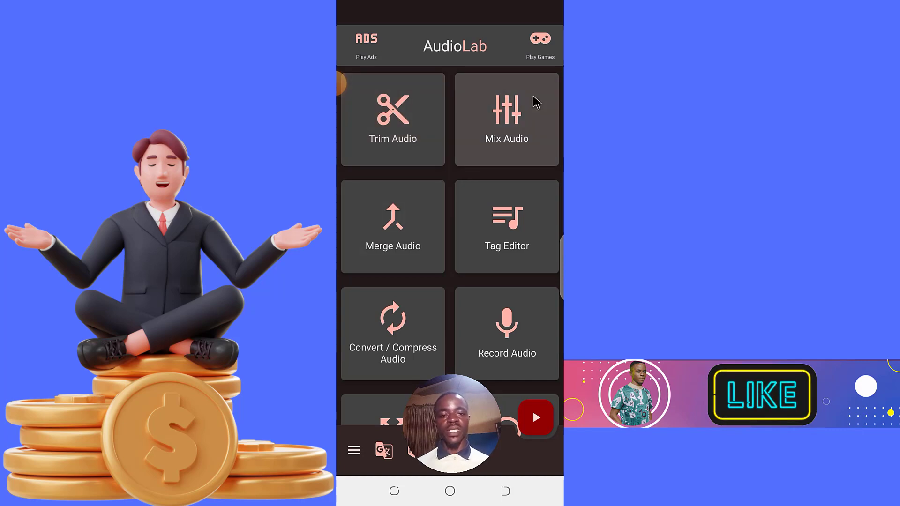
Open AudioLab's Text To Speech tool, decline the voice data download, and bring its speech settings into view.
scroll(504, 155, "down", 3)
scroll(499, 169, "down", 6)
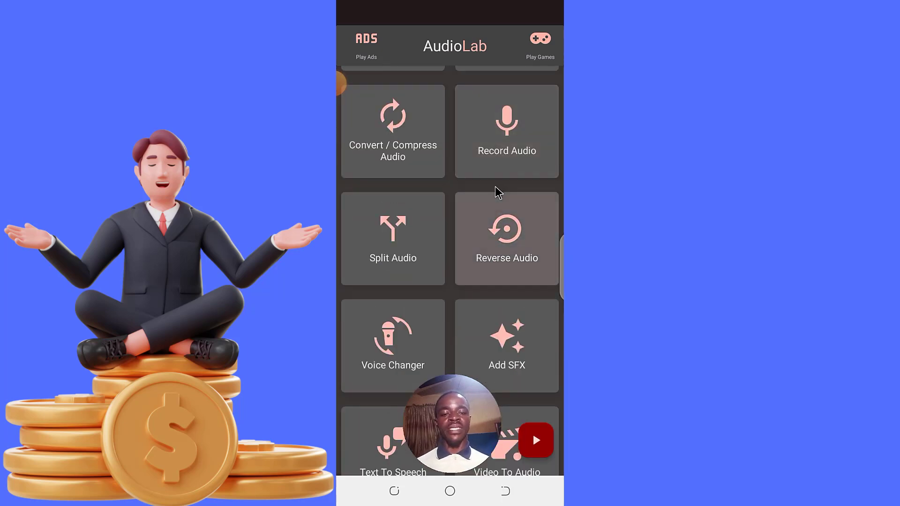
scroll(498, 199, "down", 4)
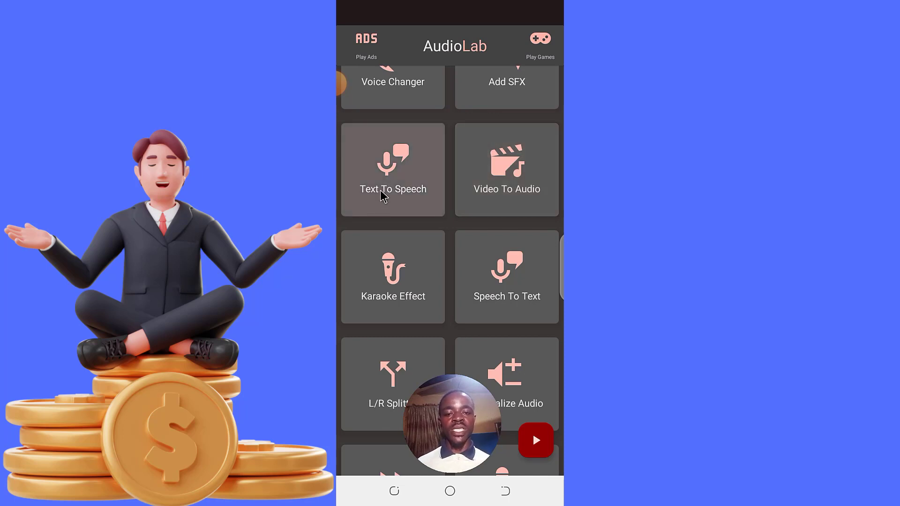
left_click(412, 193)
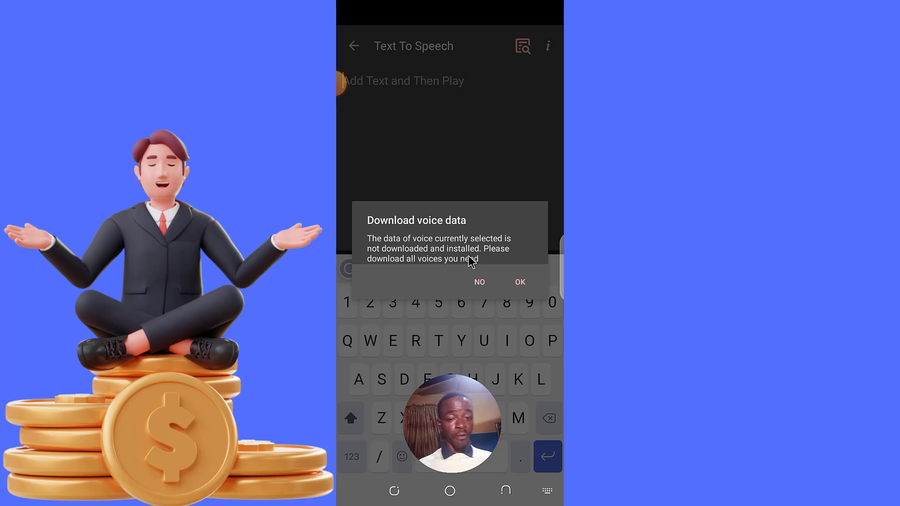
left_click(478, 283)
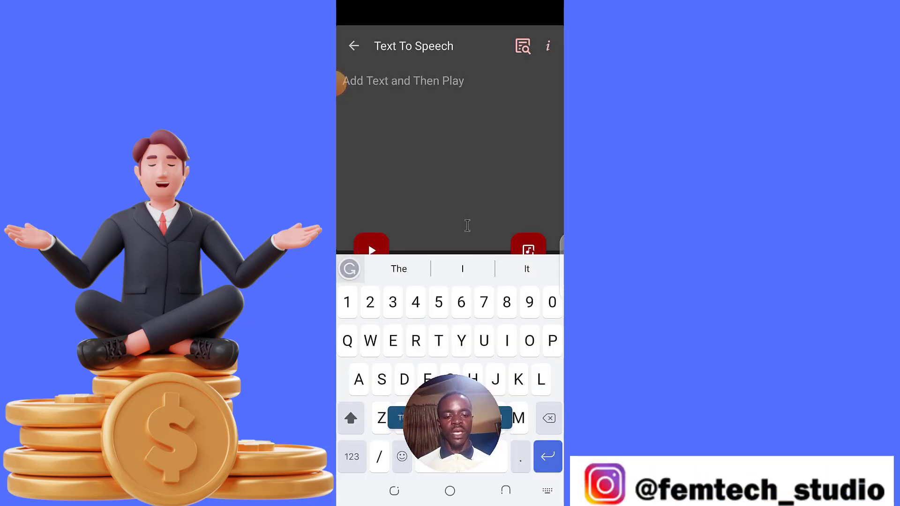
left_click(505, 491)
scroll(516, 341, "down", 1)
scroll(518, 341, "up", 1)
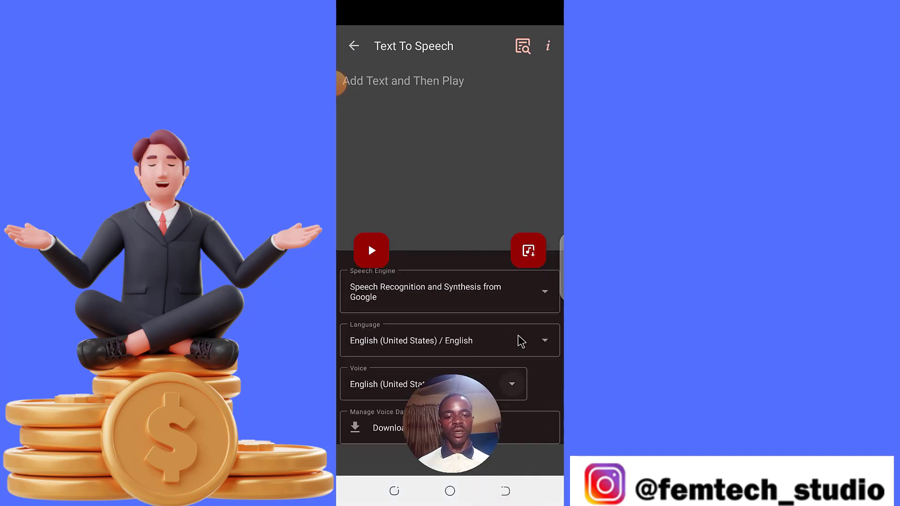
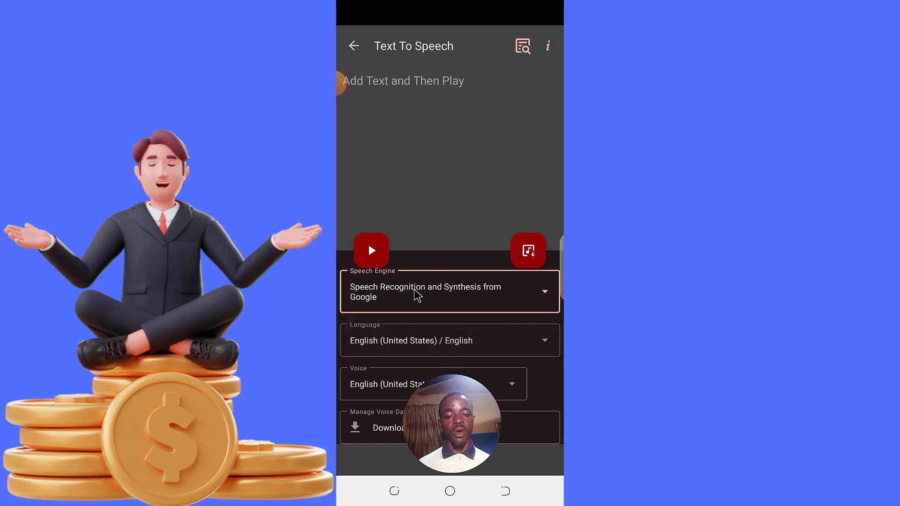
Look through the languages offered for the speech and keep the current selection.
left_click(510, 347)
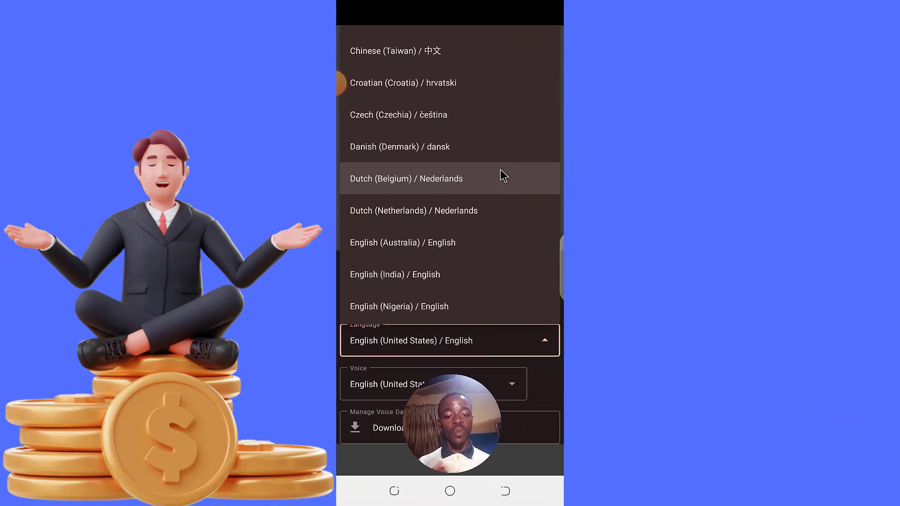
left_click(543, 392)
scroll(528, 363, "down", 1)
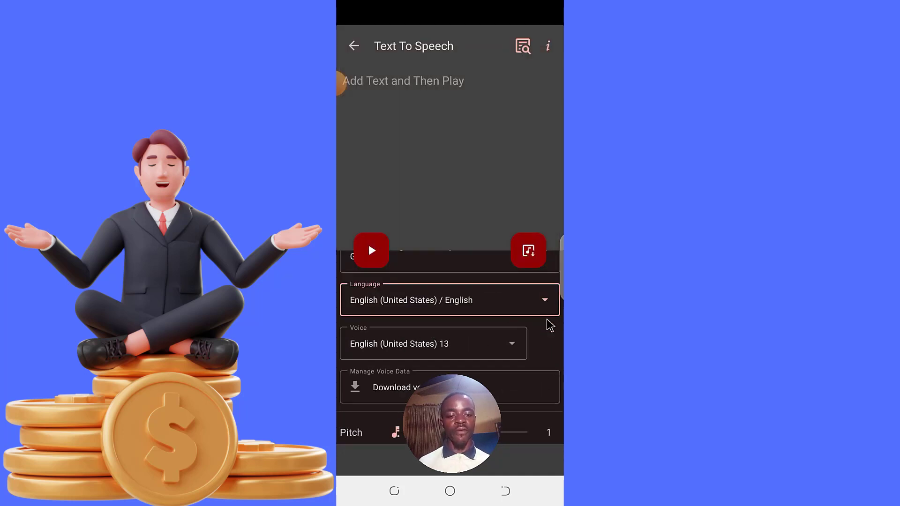
Look through the English (United States) voices offered for the speech and keep the current selection.
left_click(513, 344)
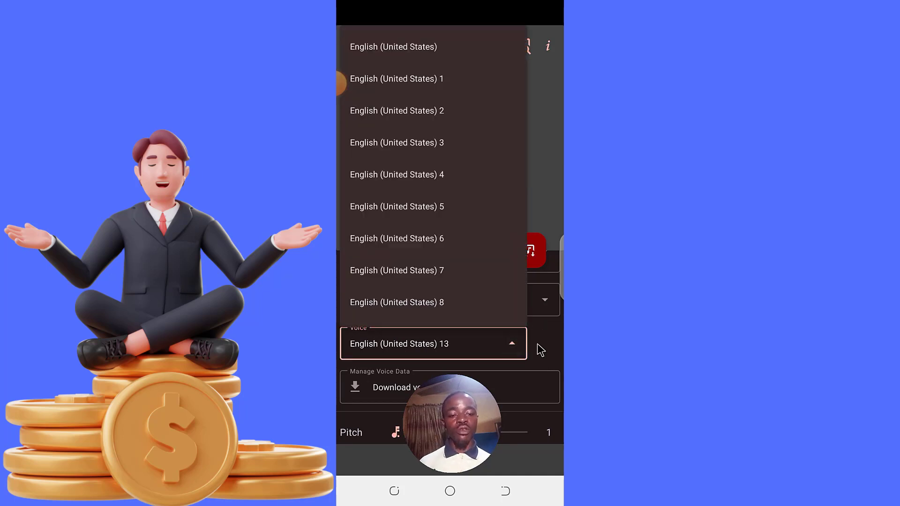
left_click(539, 346)
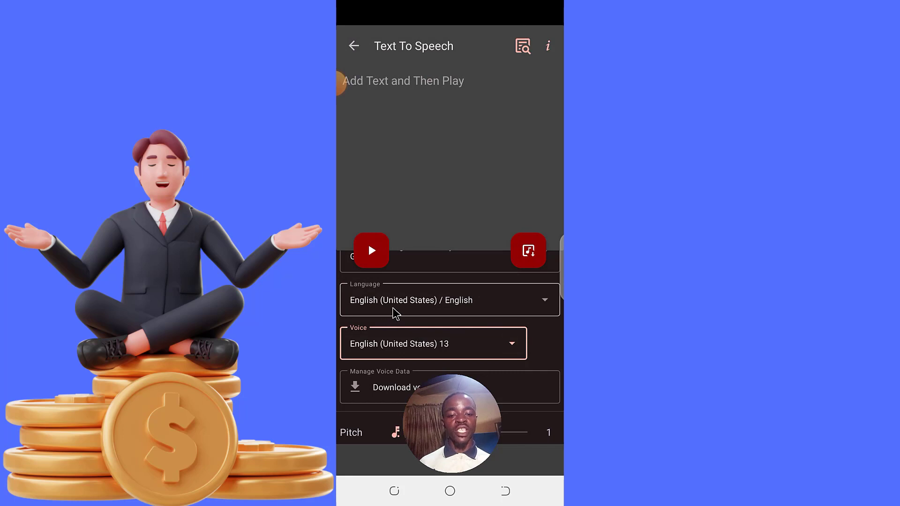
left_click(510, 346)
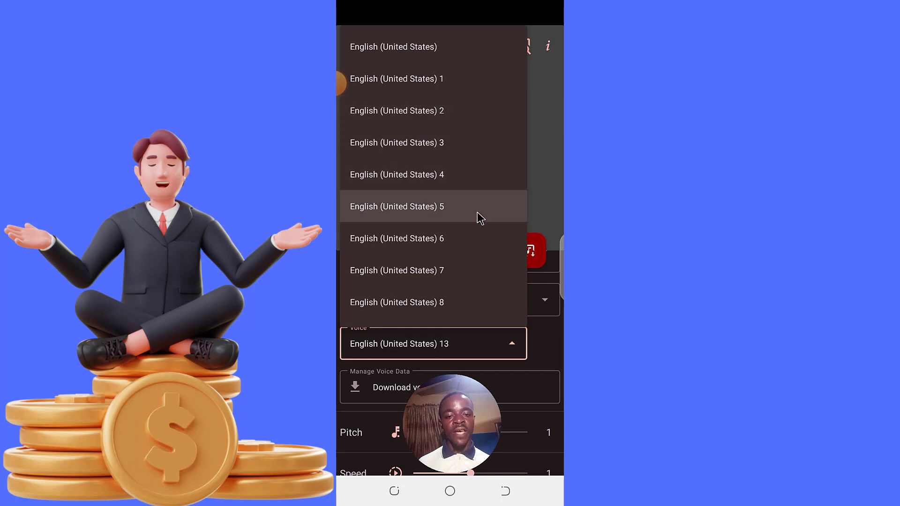
scroll(484, 247, "down", 3)
scroll(485, 246, "down", 3)
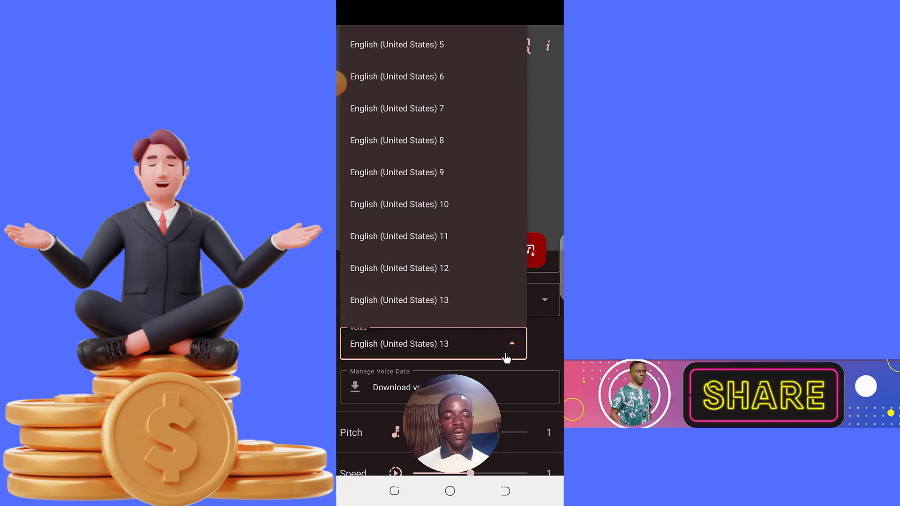
left_click(548, 350)
scroll(469, 347, "down", 1)
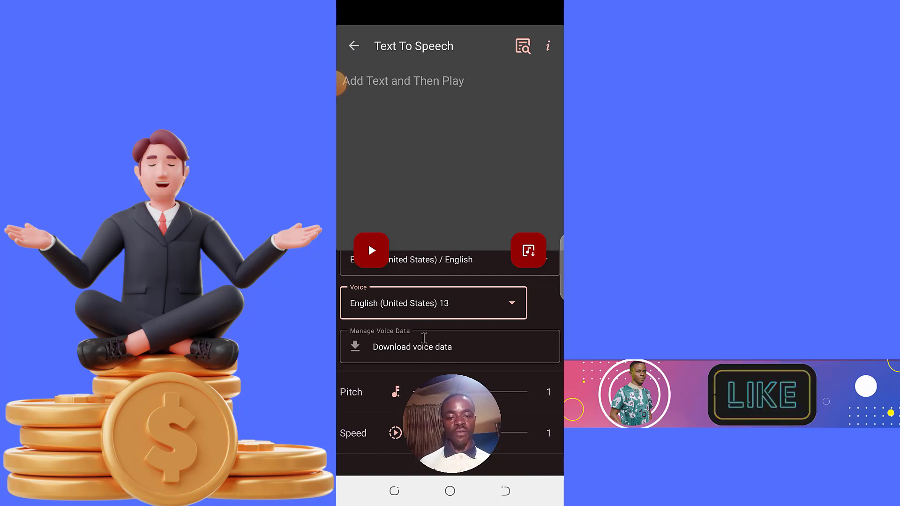
Check which languages have downloadable Google TTS voice data, then return to the text-to-speech settings.
left_click(448, 355)
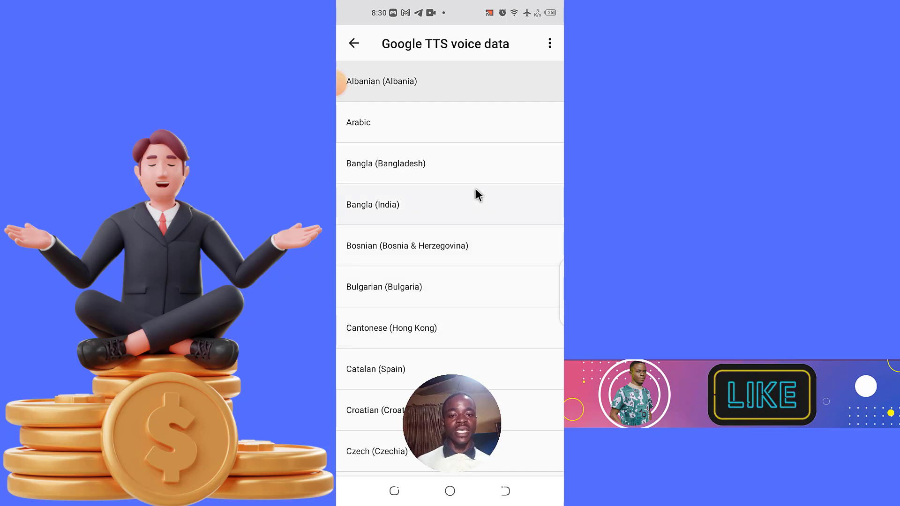
scroll(472, 245, "down", 5)
scroll(469, 251, "down", 6)
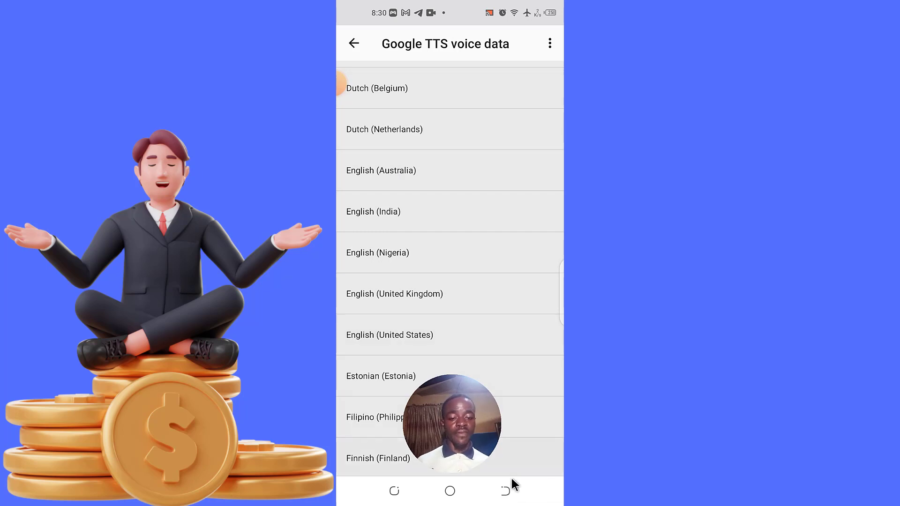
left_click(507, 493)
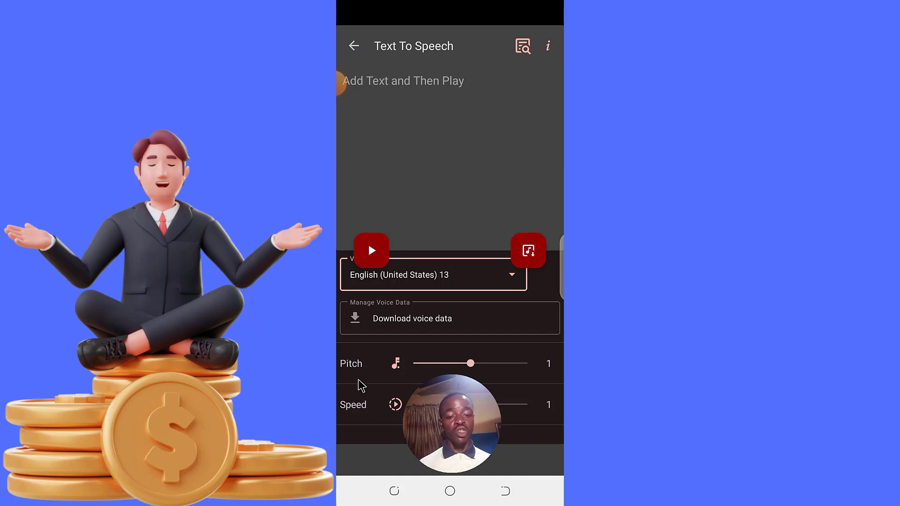
Switch to Telegram and copy the "DEAR PARENT, VOTE OF THANKS" message from the My files chat.
left_click(432, 93)
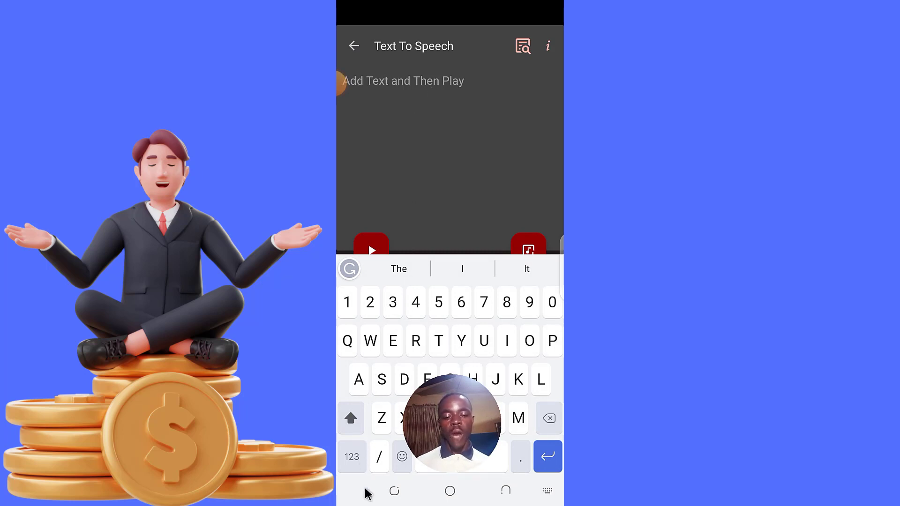
left_click(395, 492)
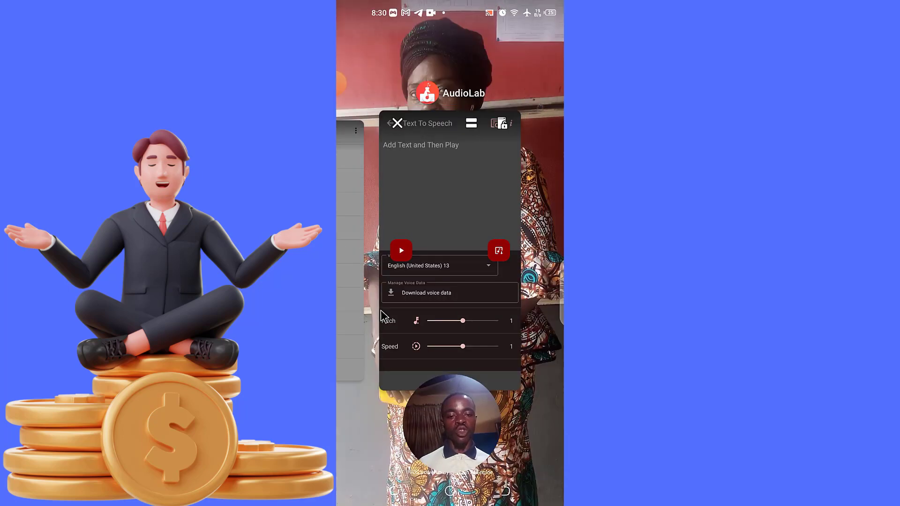
left_click_drag(367, 278, 468, 281)
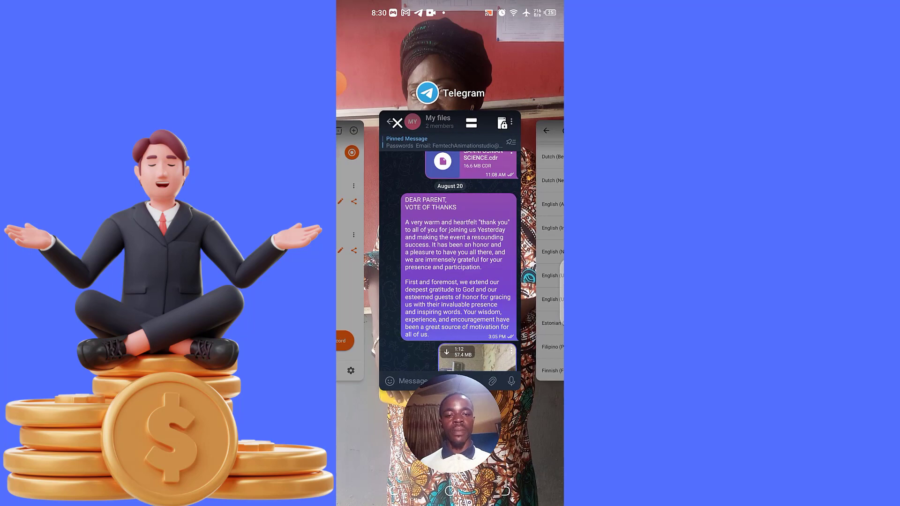
left_click(396, 123)
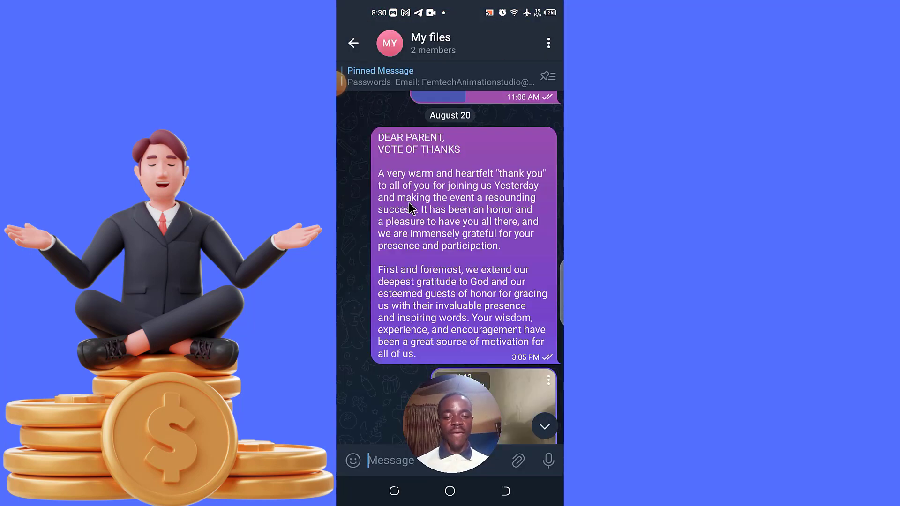
left_click(380, 177)
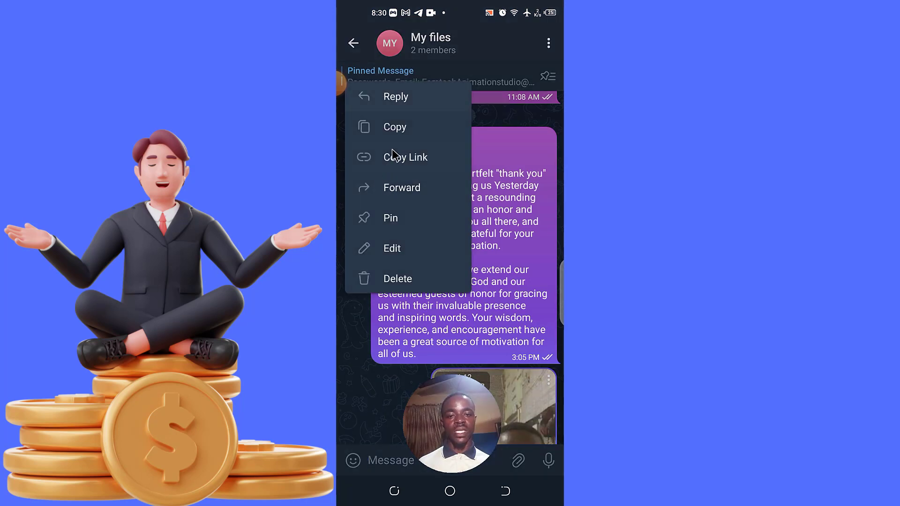
left_click(395, 135)
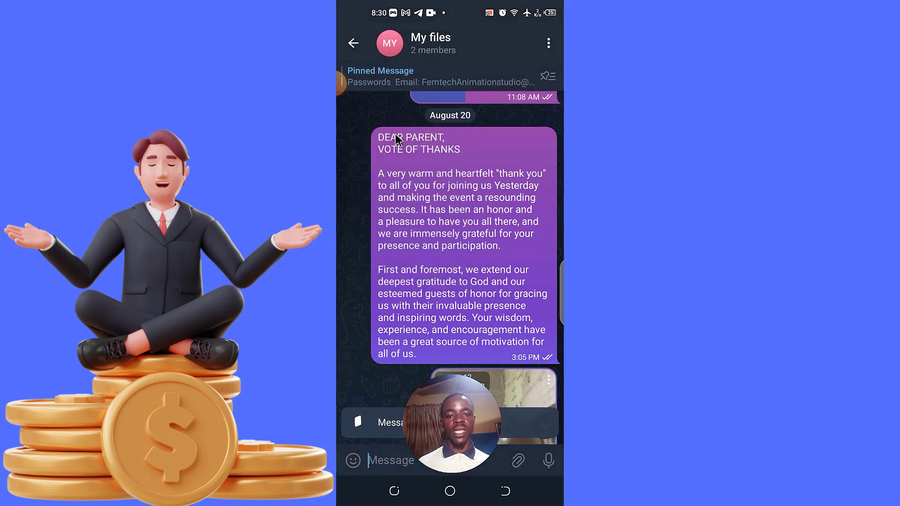
Switch back to AudioLab and paste the copied vote of thanks message into the empty speech text.
left_click(395, 490)
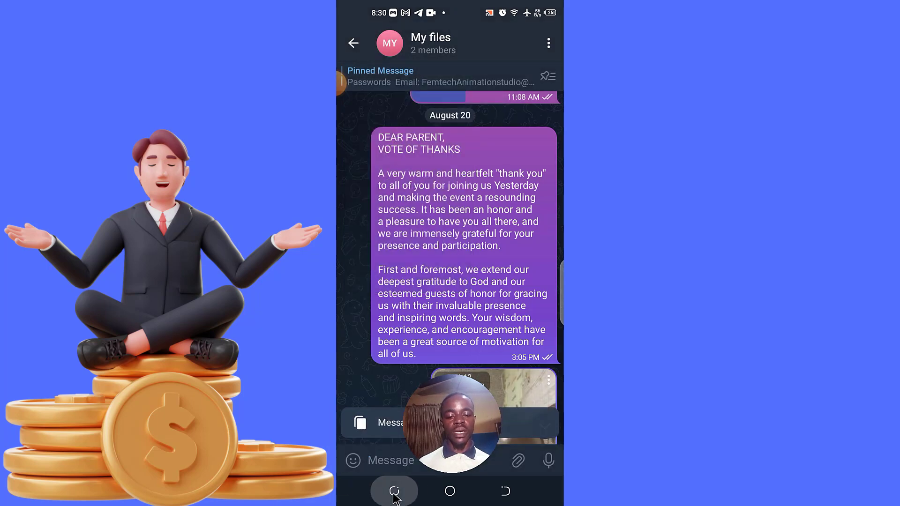
left_click(348, 200)
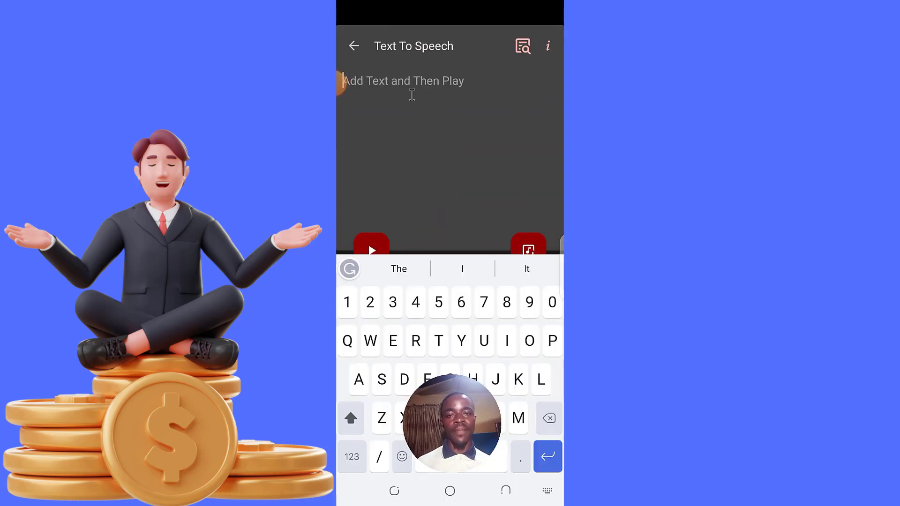
right_click(412, 87)
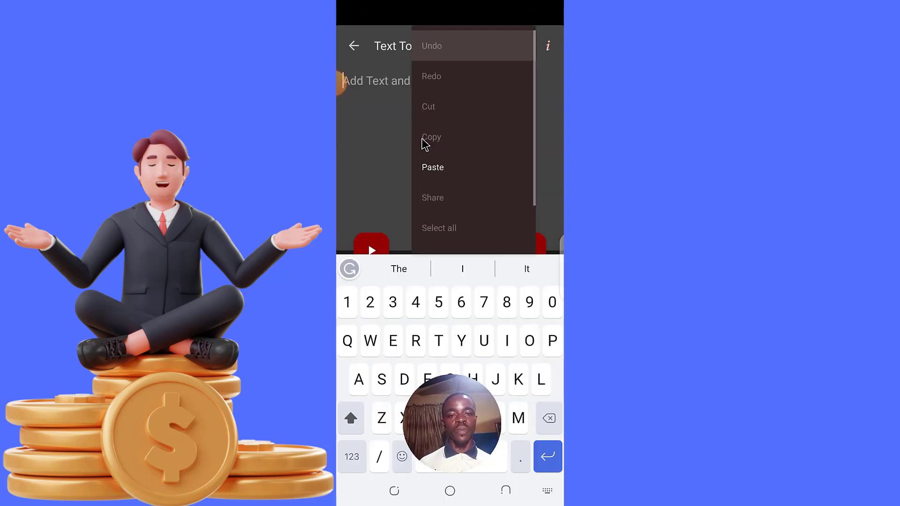
left_click(428, 168)
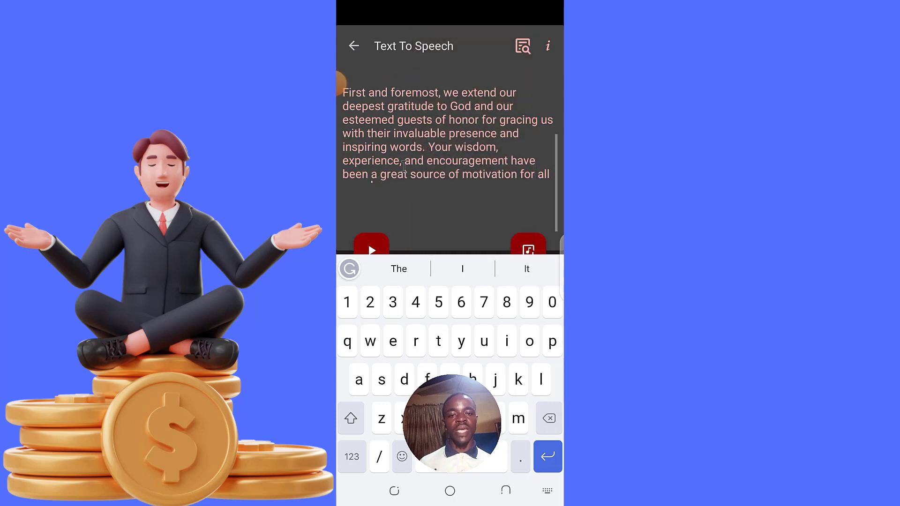
Join the paragraph starting "First and foremost" to the end of the previous one, separated by a single space.
scroll(404, 167, "up", 3)
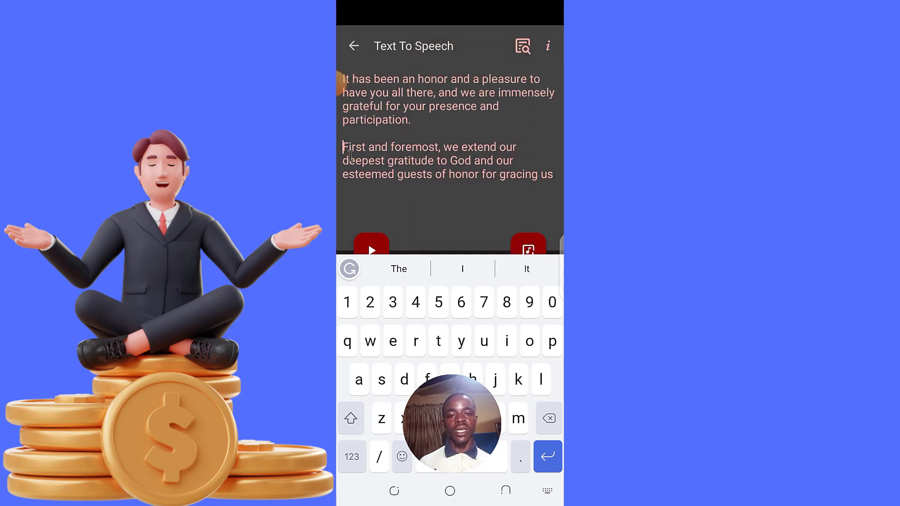
left_click(351, 156)
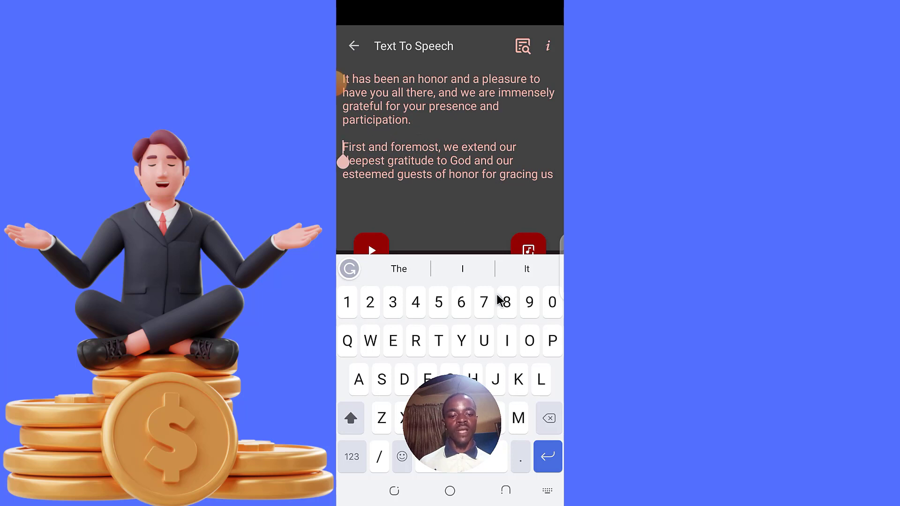
left_click(547, 422)
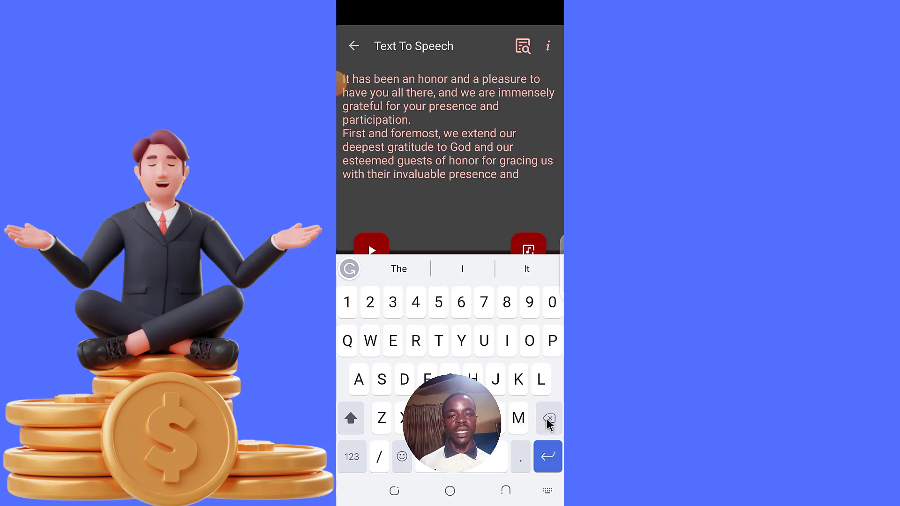
left_click(547, 422)
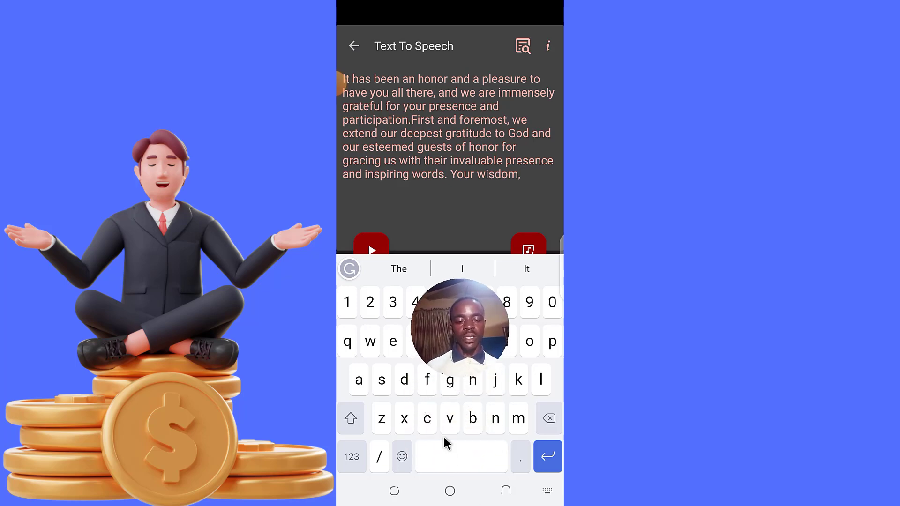
left_click(449, 464)
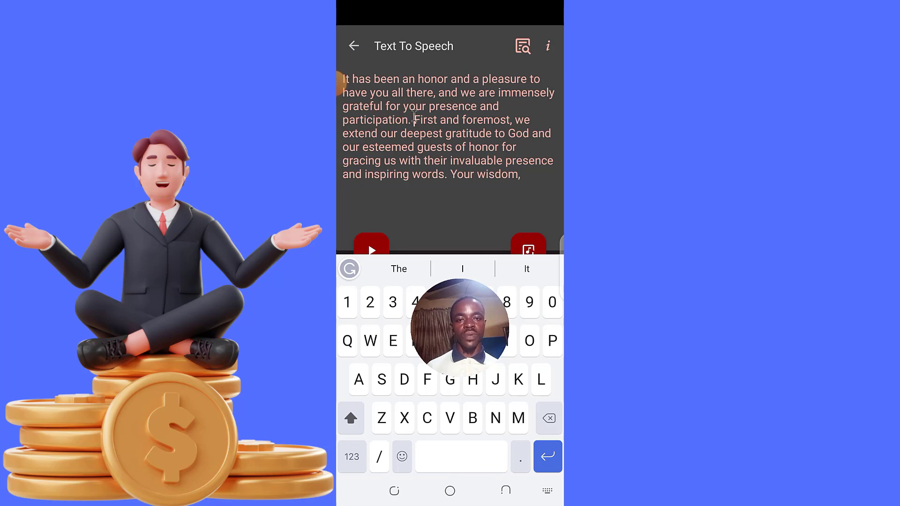
Join the paragraph starting "A very warm" to the end of the "VOTE OF THANKS" line, separated by a single space.
scroll(414, 117, "up", 5)
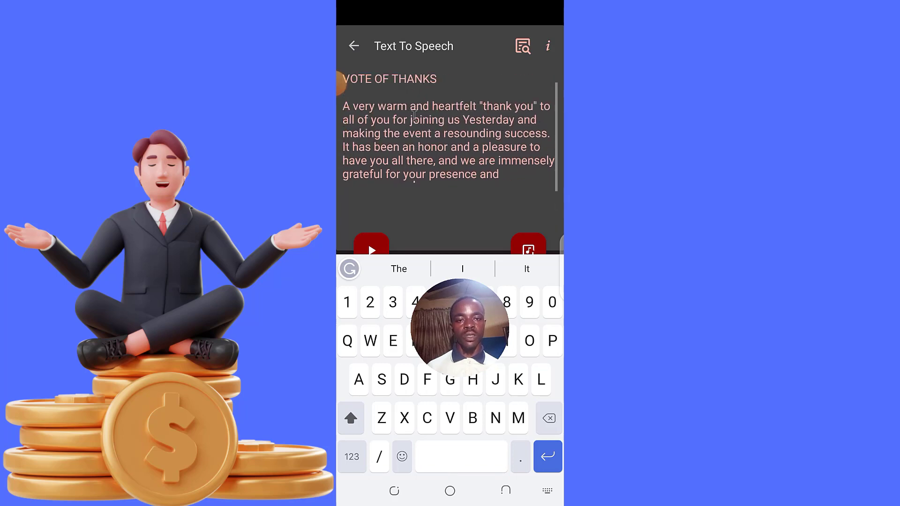
scroll(414, 118, "up", 1)
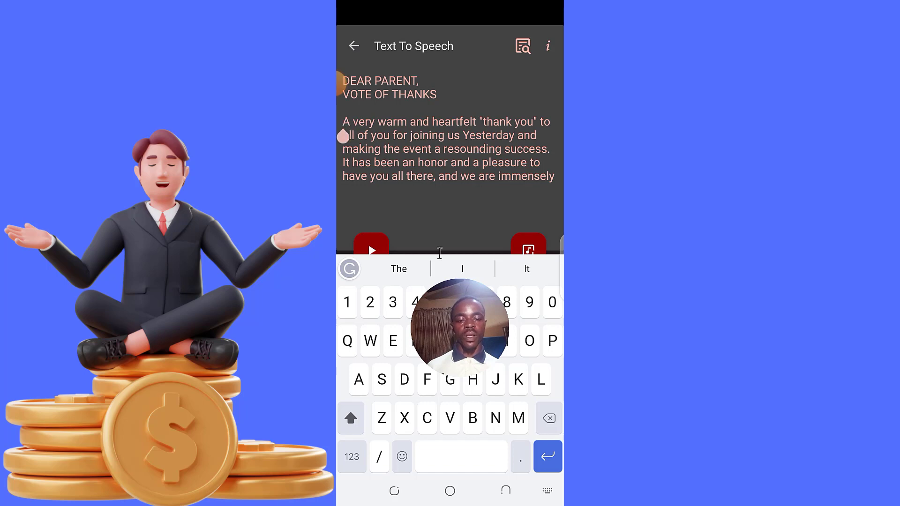
left_click(547, 421)
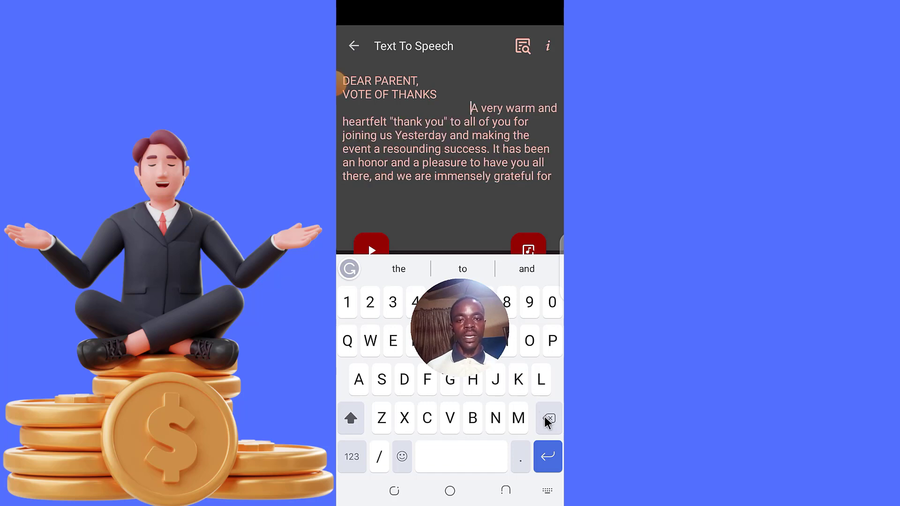
left_click(548, 421)
left_click(548, 421)
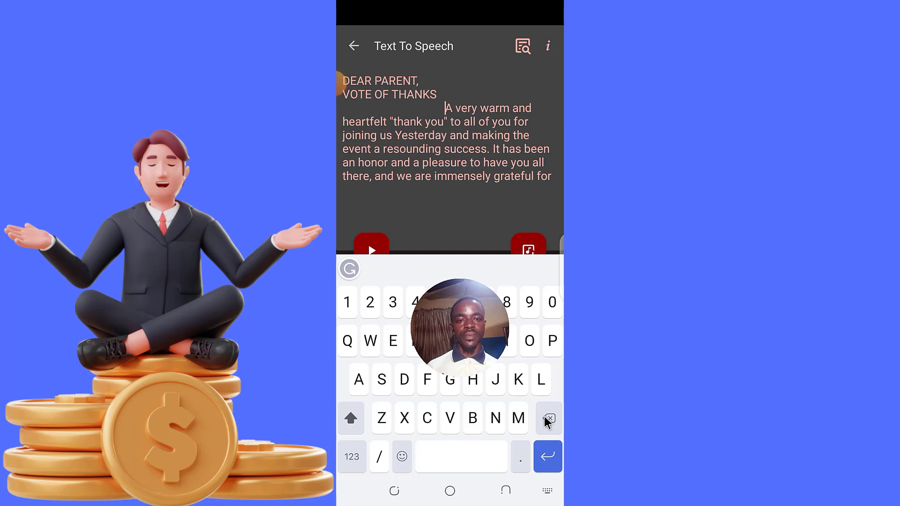
left_click(547, 421)
left_click(547, 420)
left_click(548, 421)
left_click(547, 421)
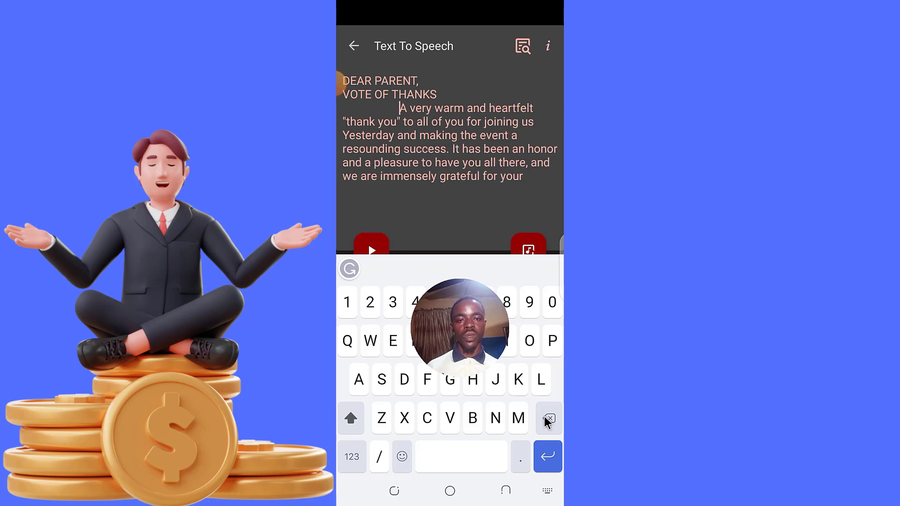
left_click(547, 421)
left_click(547, 420)
left_click(547, 421)
left_click(547, 421)
left_click(548, 420)
left_click(547, 421)
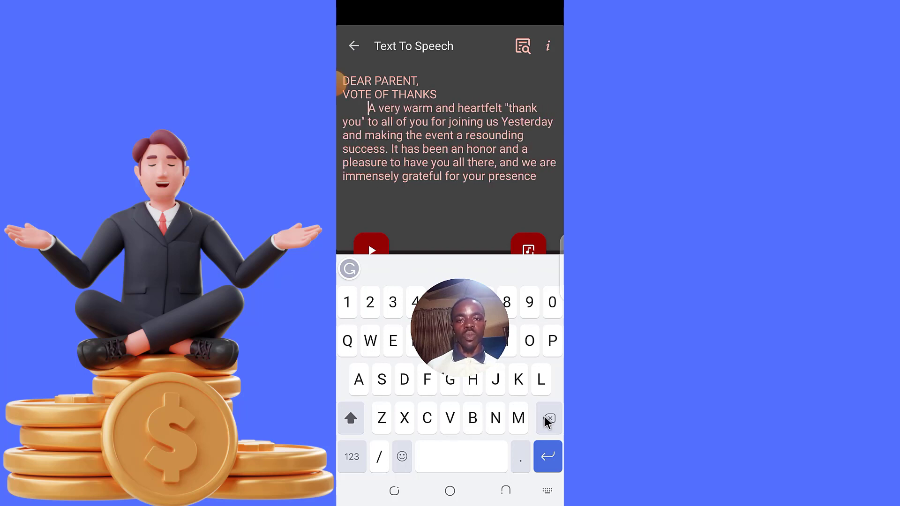
left_click(547, 420)
left_click(547, 421)
left_click(547, 421)
left_click(547, 421)
left_click(548, 421)
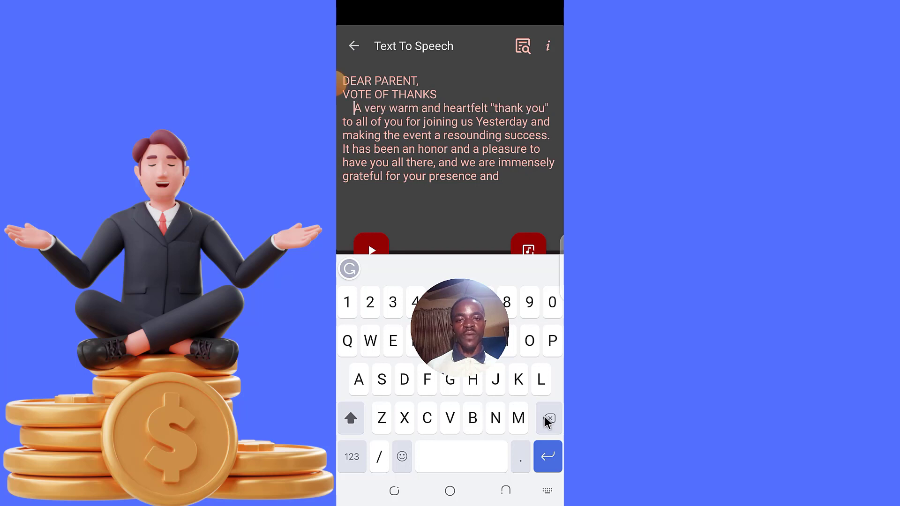
left_click(547, 421)
left_click(548, 421)
left_click(548, 421)
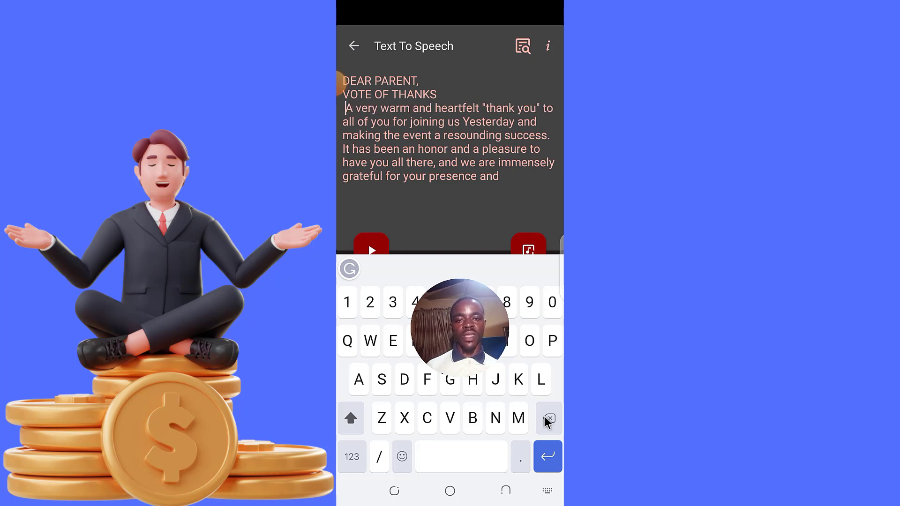
left_click(548, 421)
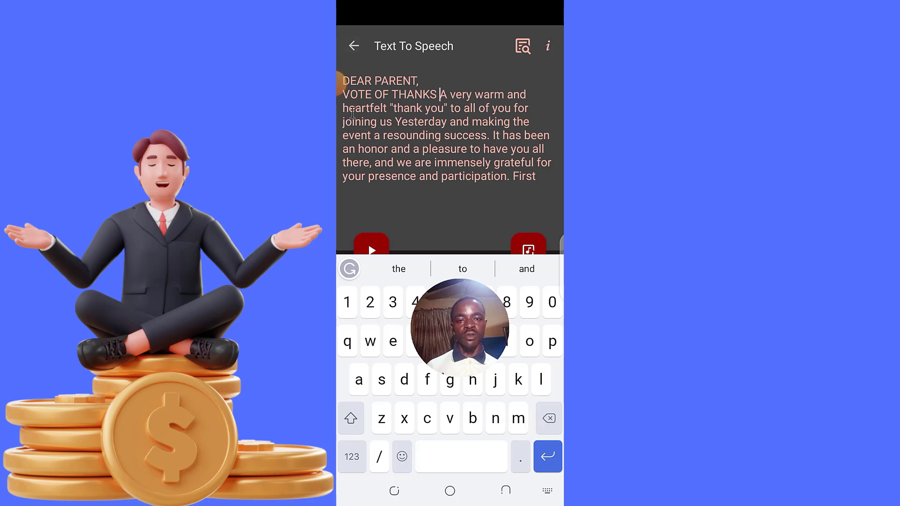
Join the "VOTE OF THANKS" line to the end of "DEAR PARENT,", separated by a single space.
left_click(353, 98)
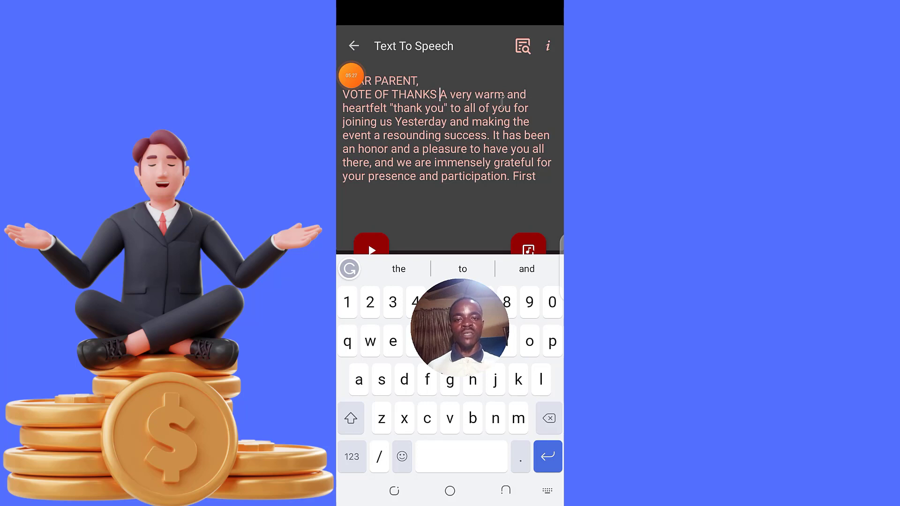
left_click_drag(351, 75, 539, 82)
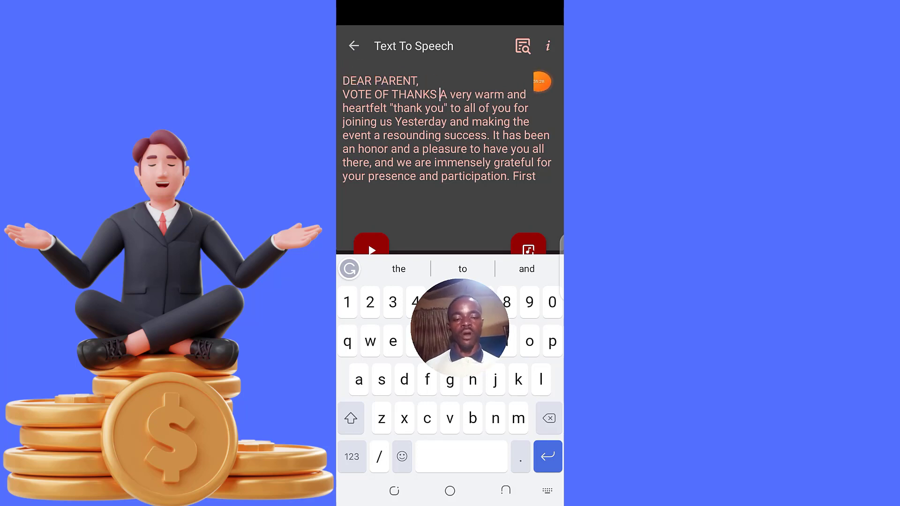
left_click(343, 94)
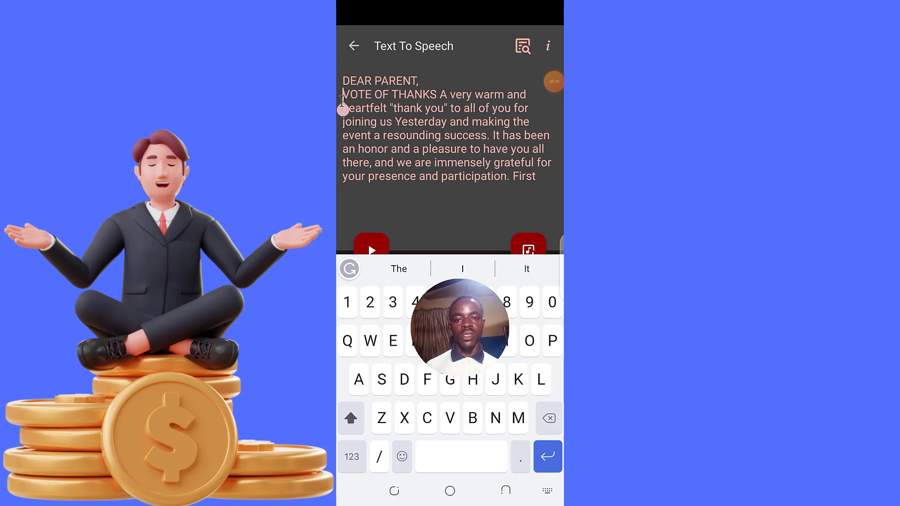
left_click(549, 418)
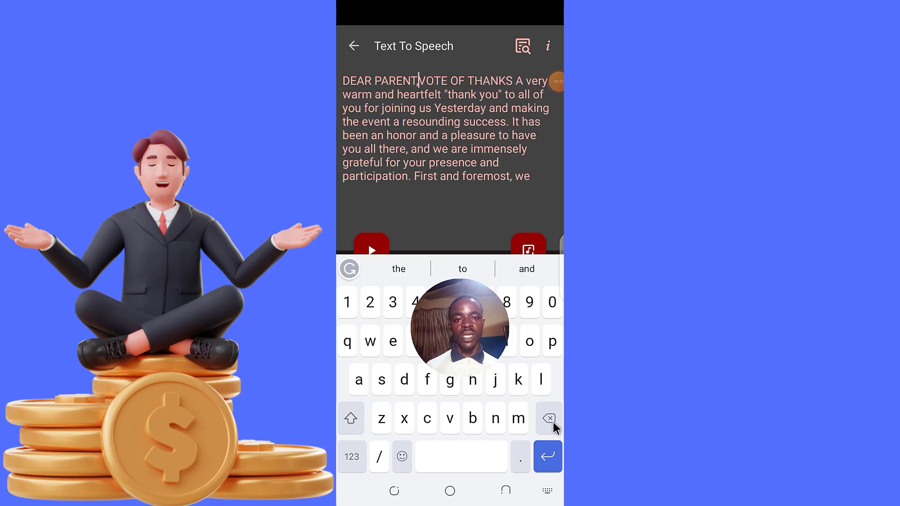
left_click(469, 462)
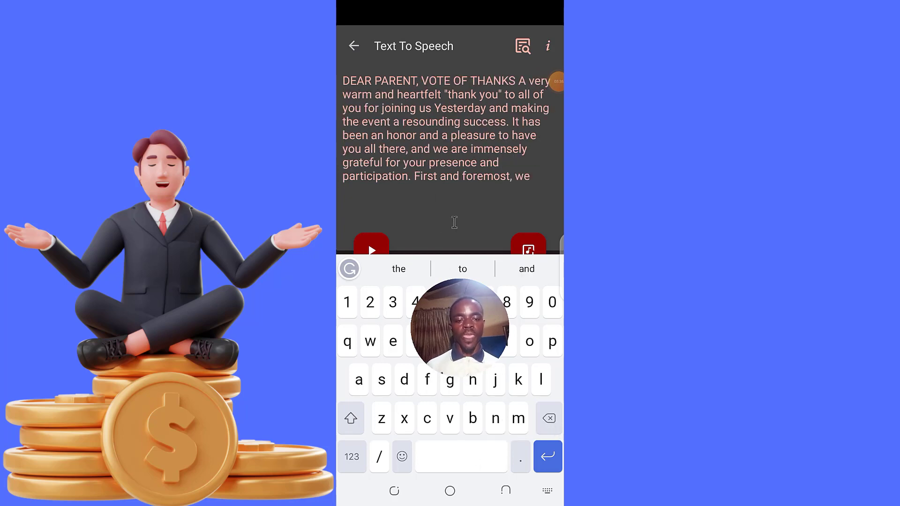
Close the keyboard and listen to a preview of the edited text in the current voice, then stop playback.
left_click(496, 485)
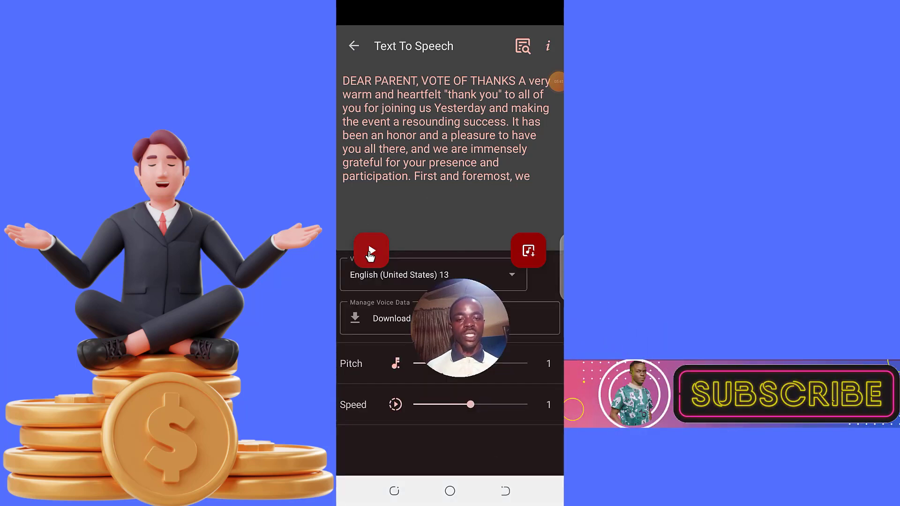
left_click(370, 251)
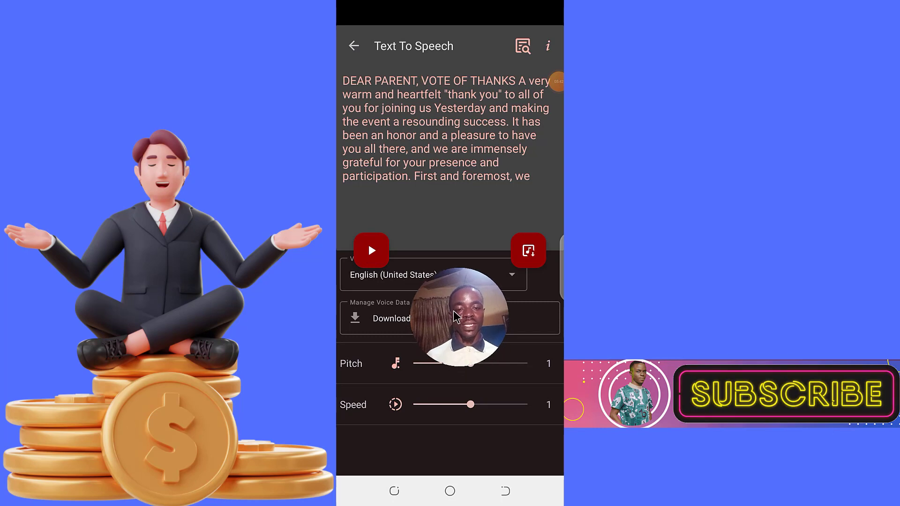
left_click(376, 258)
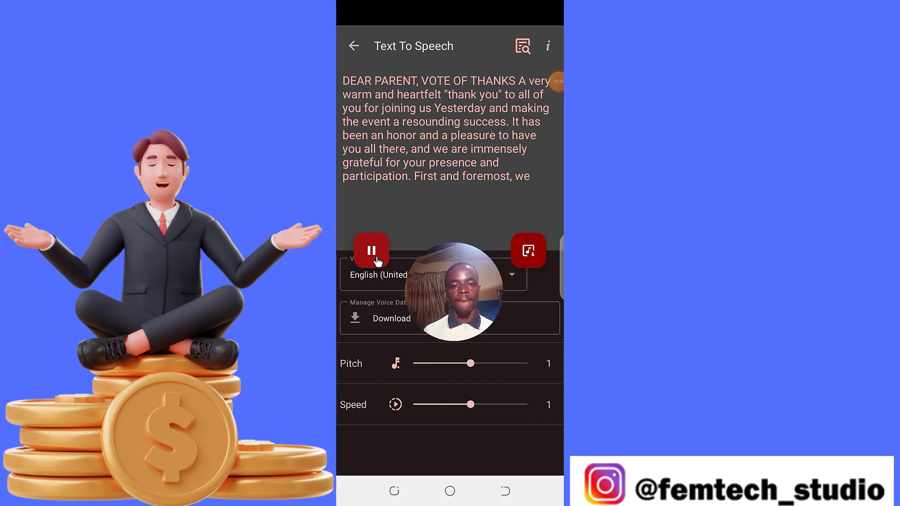
left_click(373, 253)
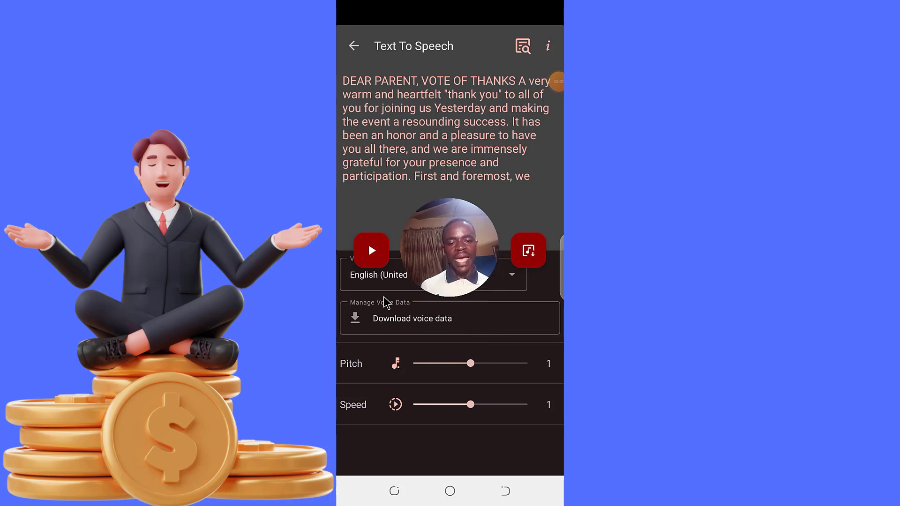
Switch the voice to English (United States) 12, decline the voice data download, and preview the speech briefly.
scroll(394, 319, "up", 2)
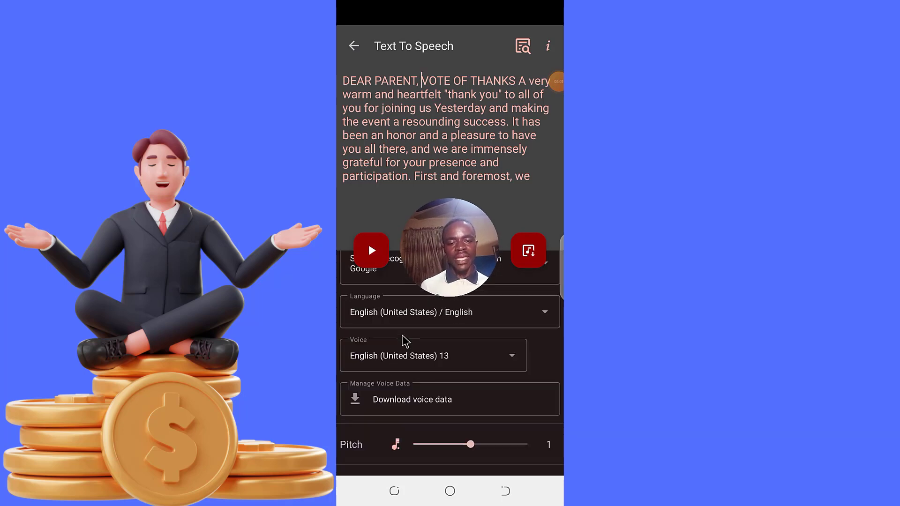
left_click(462, 365)
scroll(400, 307, "down", 4)
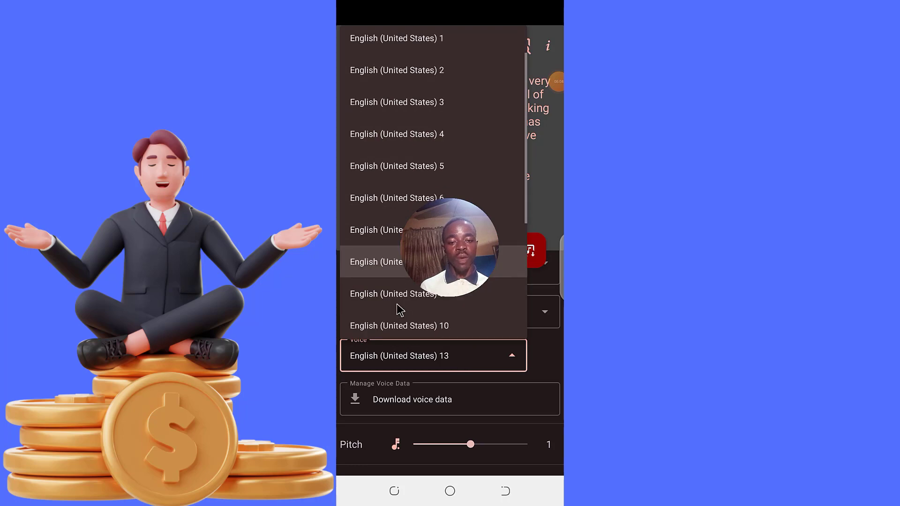
left_click(399, 317)
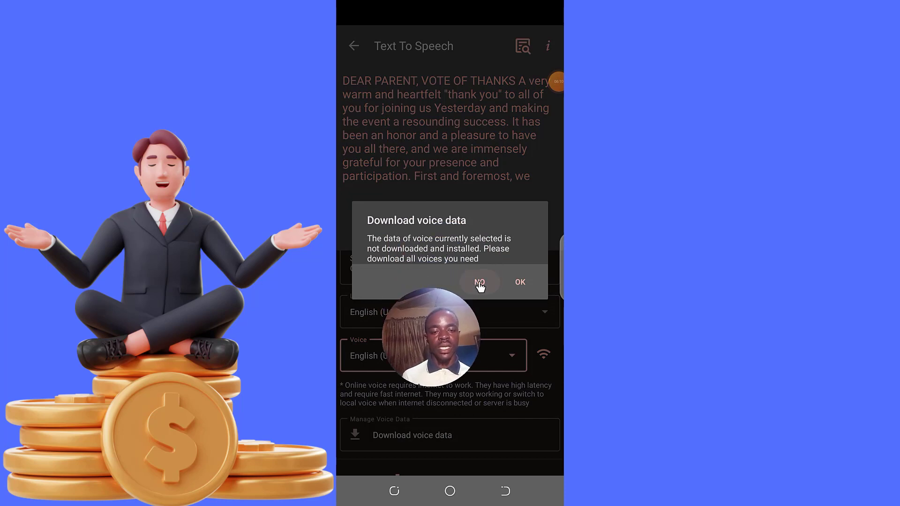
left_click(479, 283)
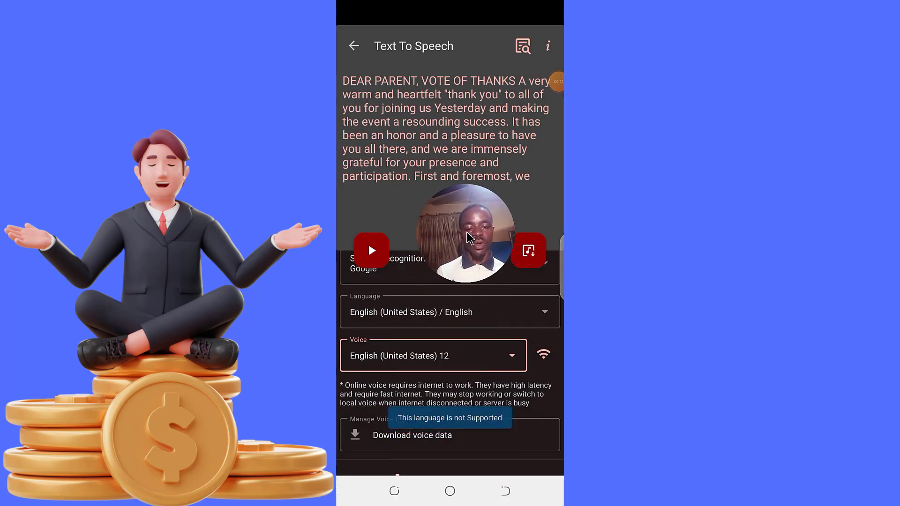
left_click(371, 251)
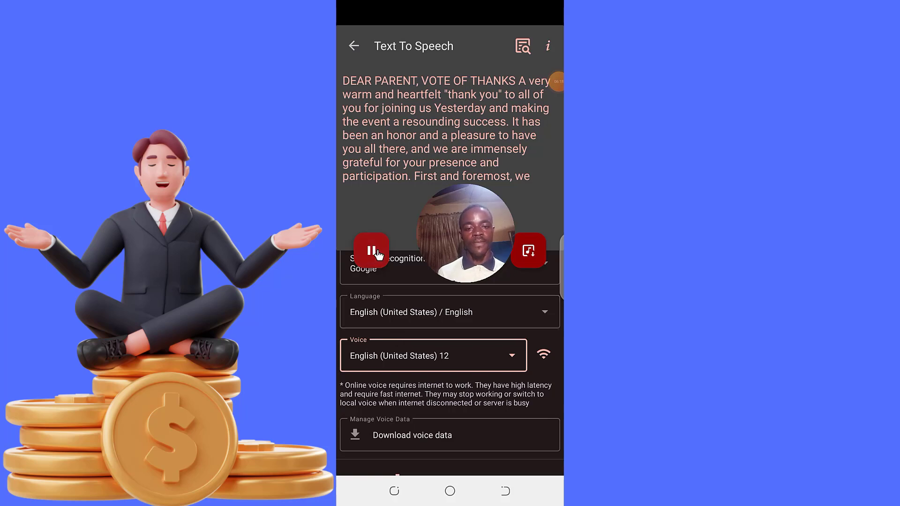
left_click(377, 253)
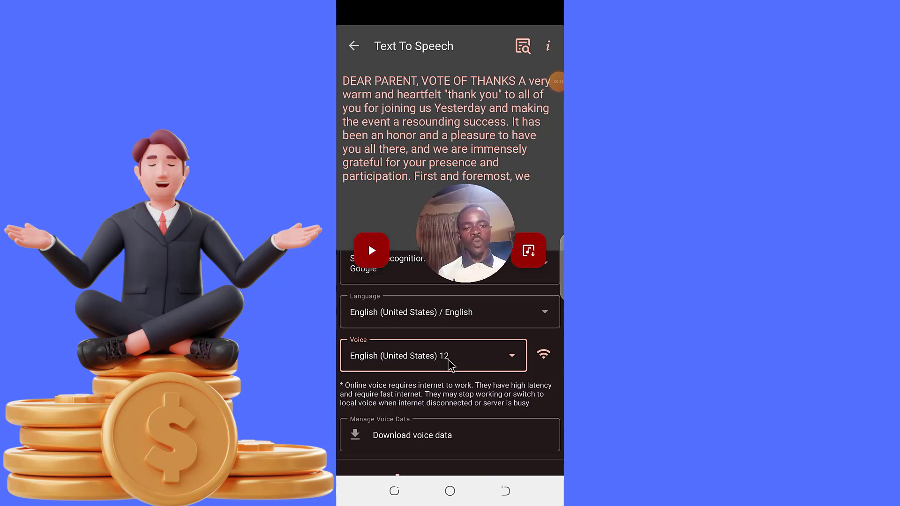
Set the voice back to English (United States) 13 and decline the voice data download.
left_click(491, 365)
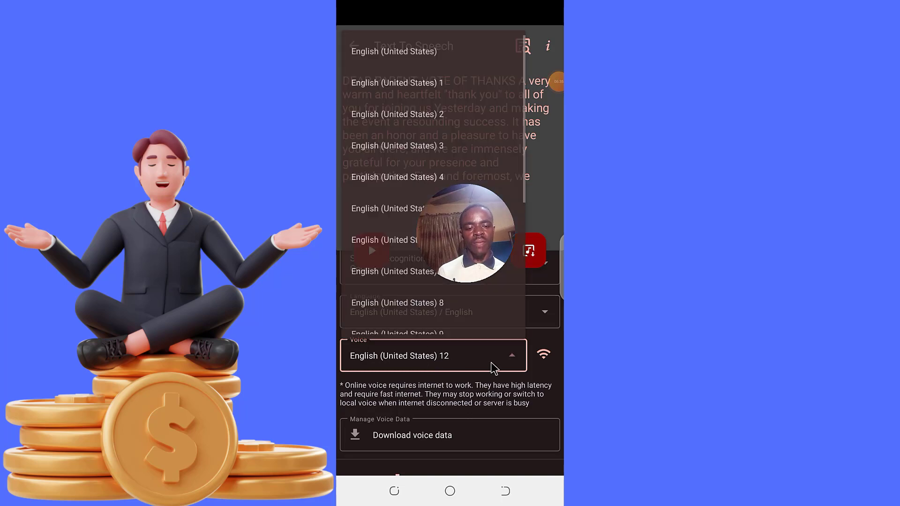
scroll(468, 333, "down", 3)
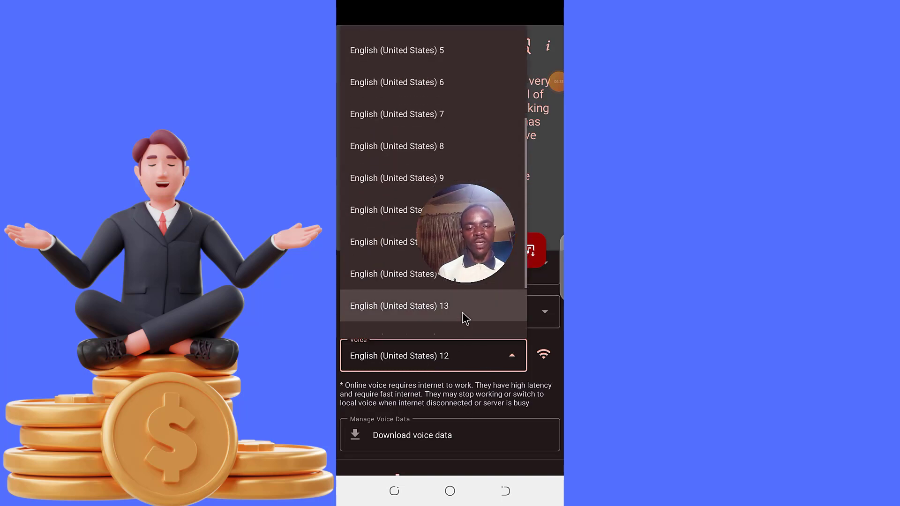
left_click(463, 313)
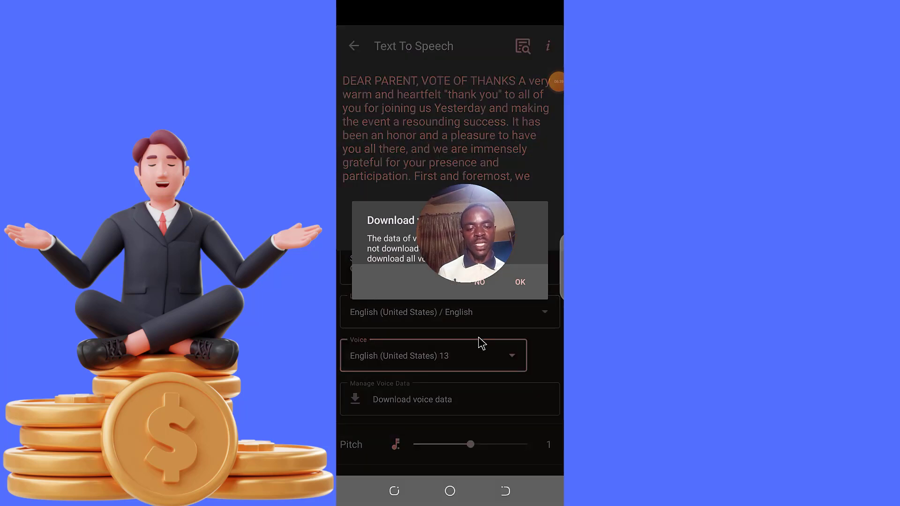
left_click(483, 285)
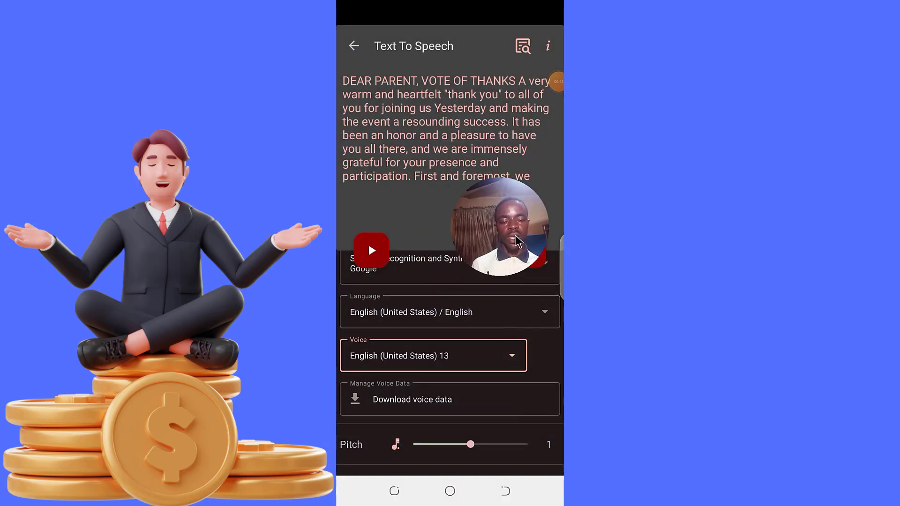
Raise the speech speed to 1.5 and preview the text at that rate, then stop playback.
scroll(499, 408, "down", 2)
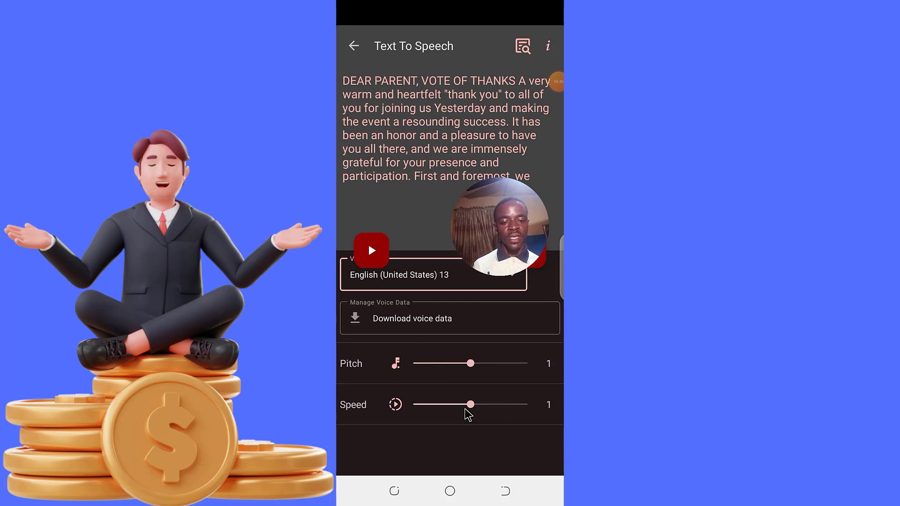
left_click_drag(466, 409, 500, 406)
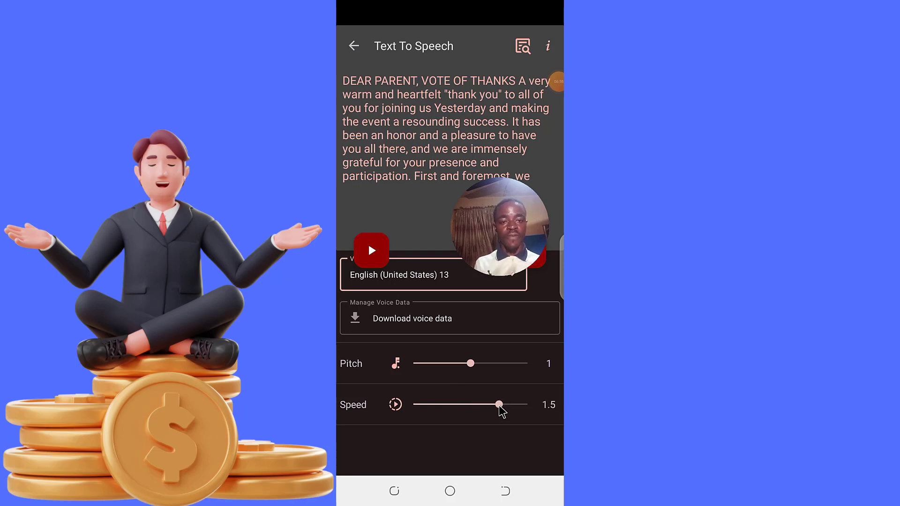
left_click(370, 251)
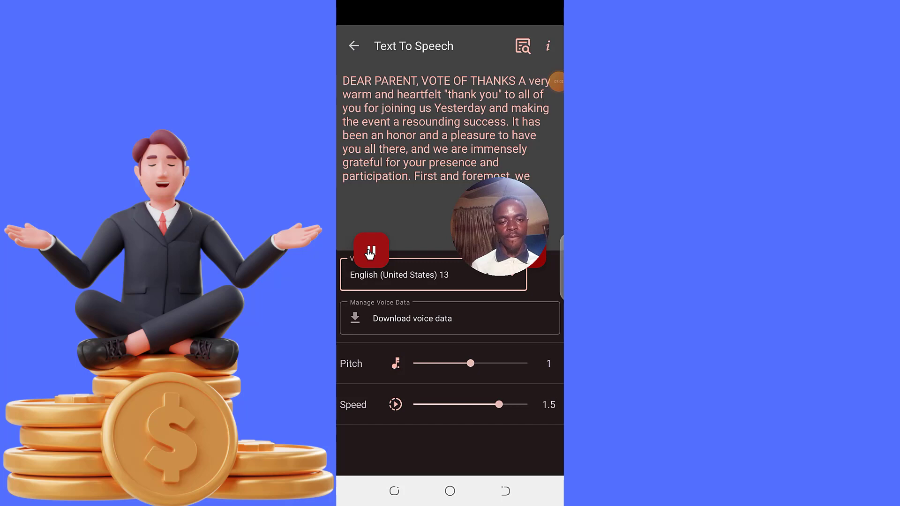
left_click(370, 251)
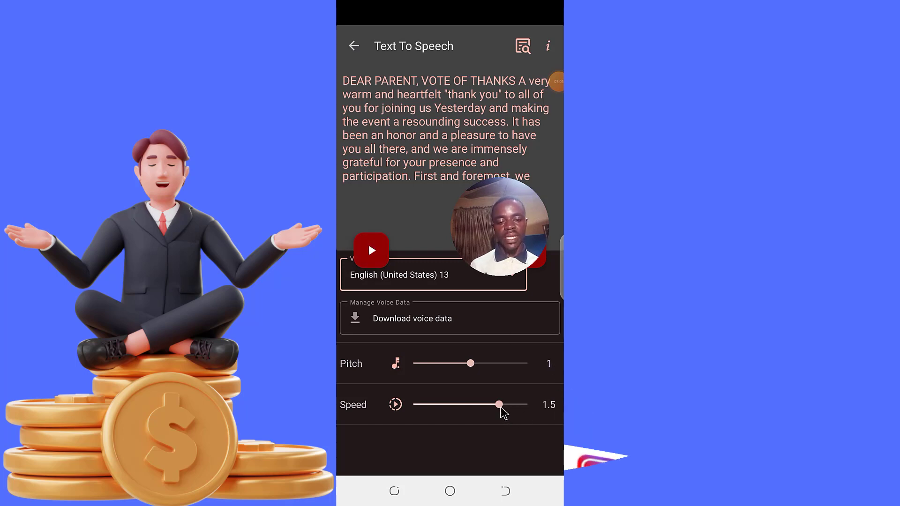
Lower the speech speed to 0.5 and preview the text at that rate.
left_click_drag(501, 410, 472, 411)
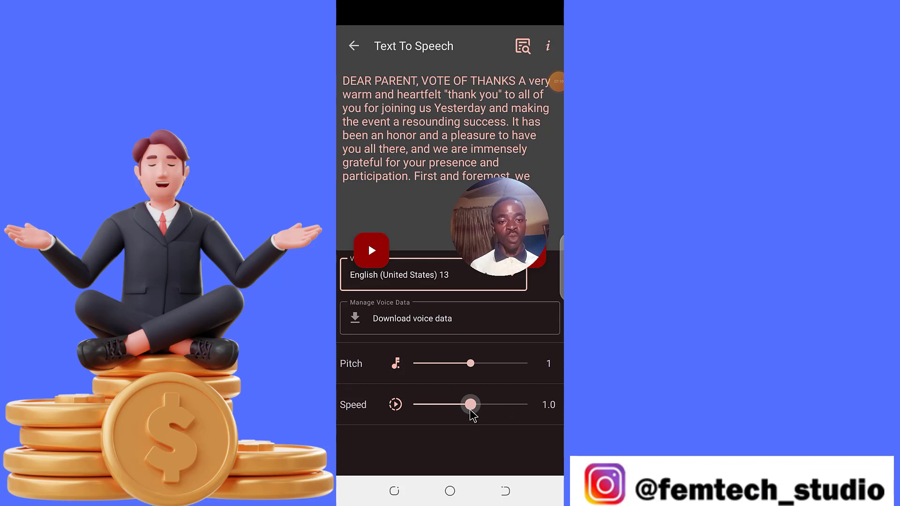
left_click_drag(470, 410, 443, 411)
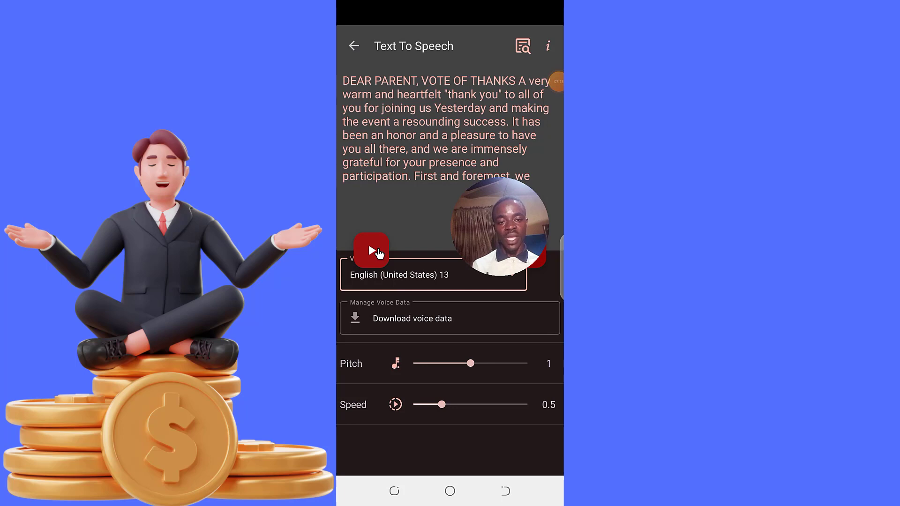
left_click(372, 251)
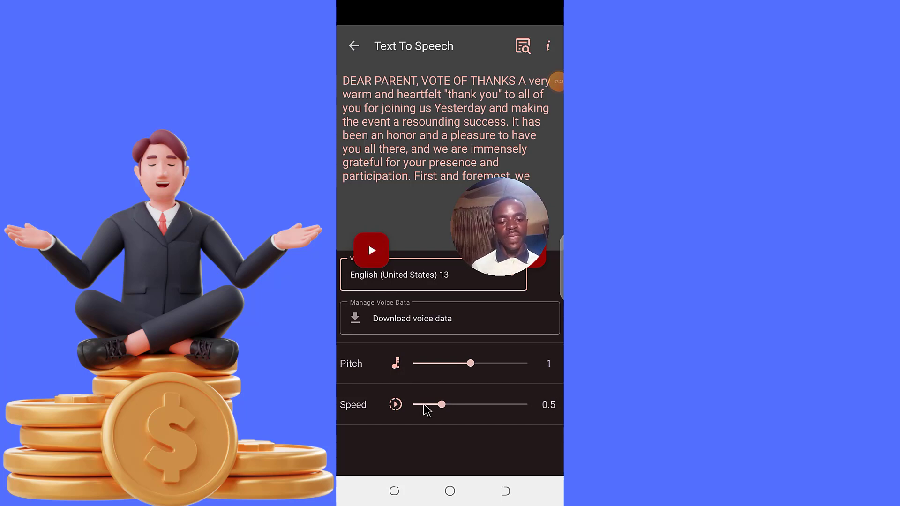
Restore the speech speed to 1.0, raise the pitch to 1.3, and preview the text briefly.
left_click_drag(442, 404, 469, 407)
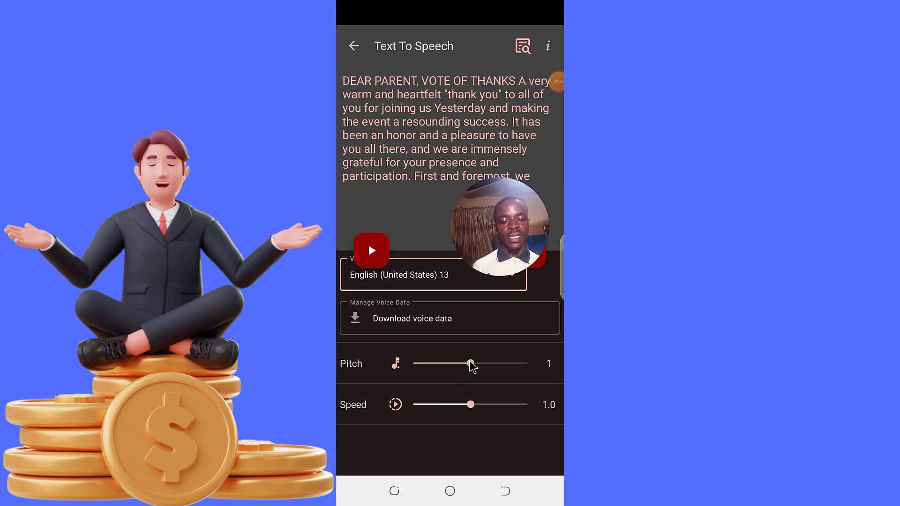
left_click_drag(470, 363, 488, 364)
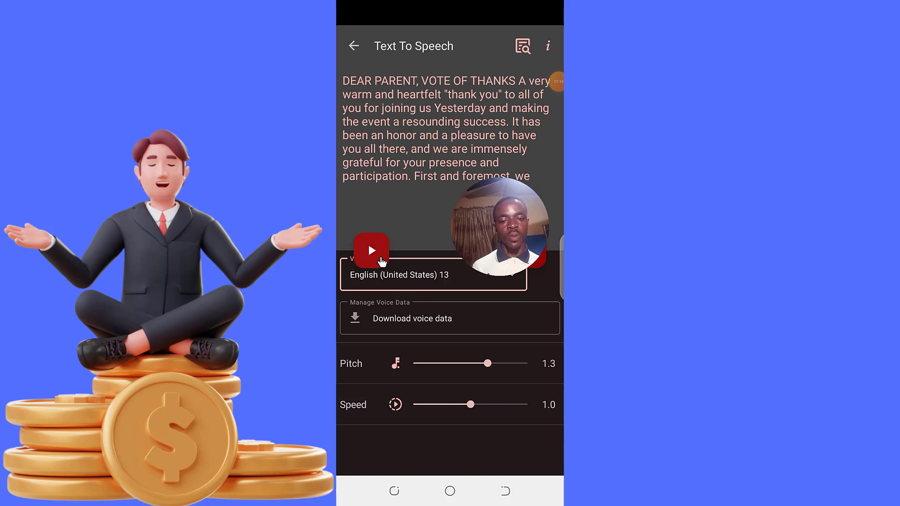
left_click(375, 255)
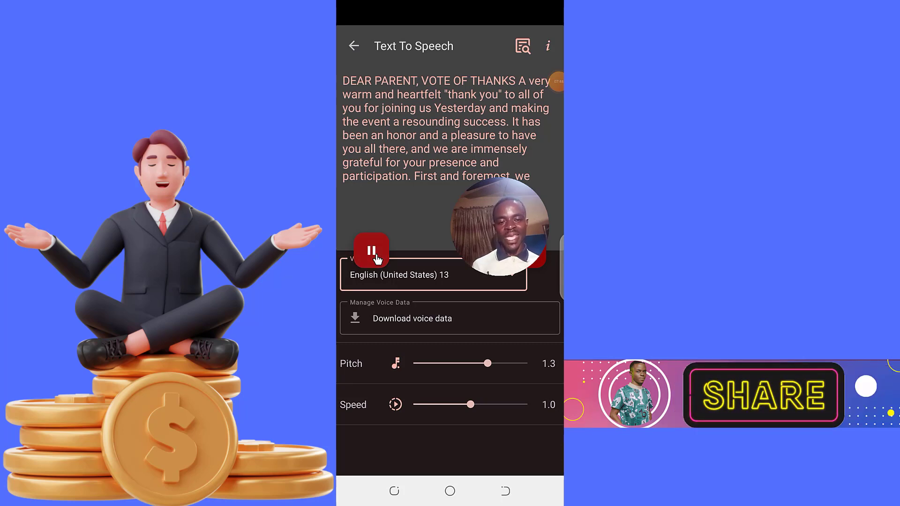
left_click(376, 255)
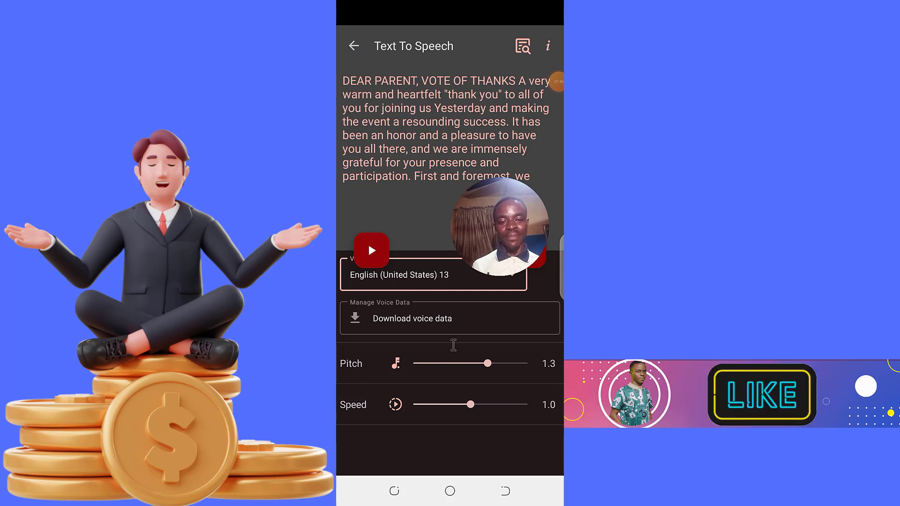
Raise the pitch to 1.9 and preview the text at that pitch, stopping playback after a few seconds.
left_click_drag(488, 365, 520, 372)
left_click(374, 256)
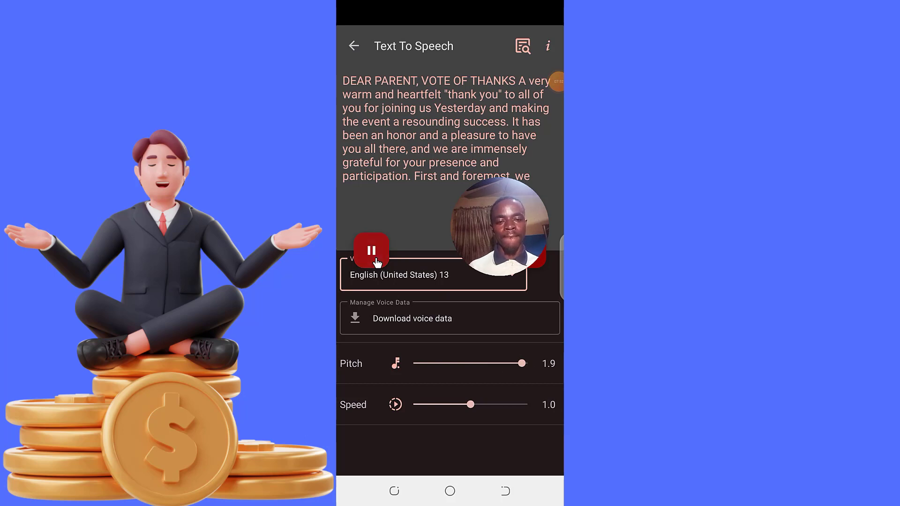
left_click(375, 256)
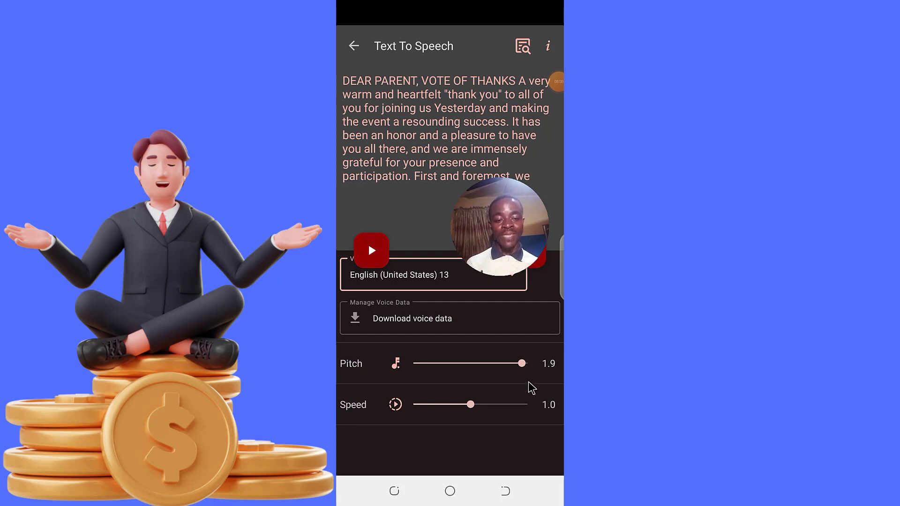
Preview the text at a pitch of 0.1, stop playback, and restore the pitch to 1.0.
left_click_drag(523, 366, 417, 369)
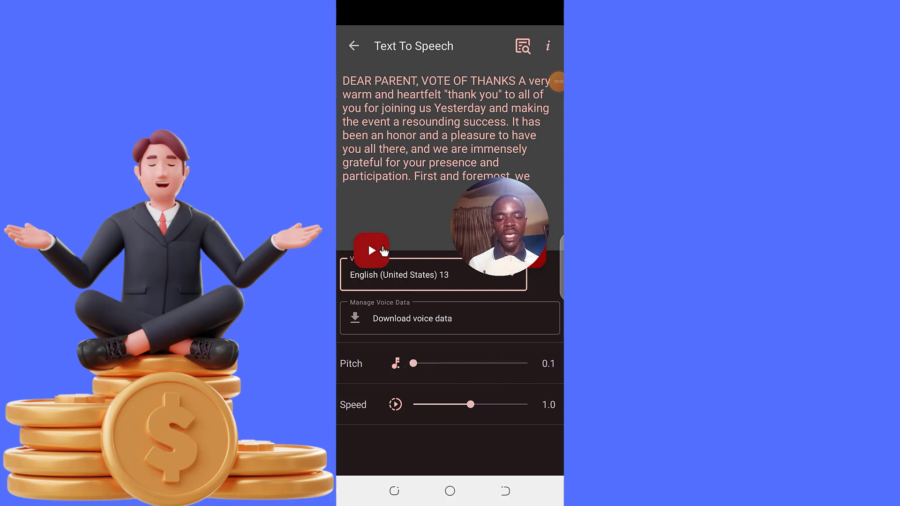
left_click(372, 251)
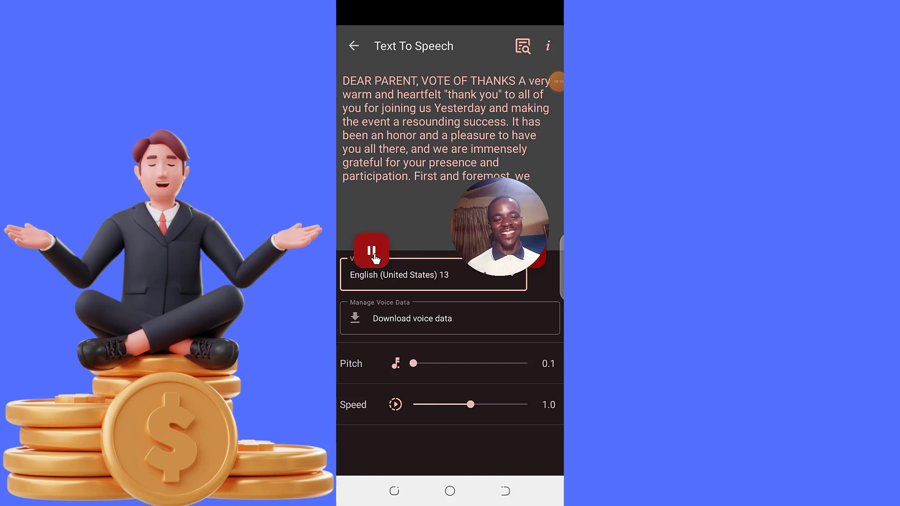
left_click(372, 251)
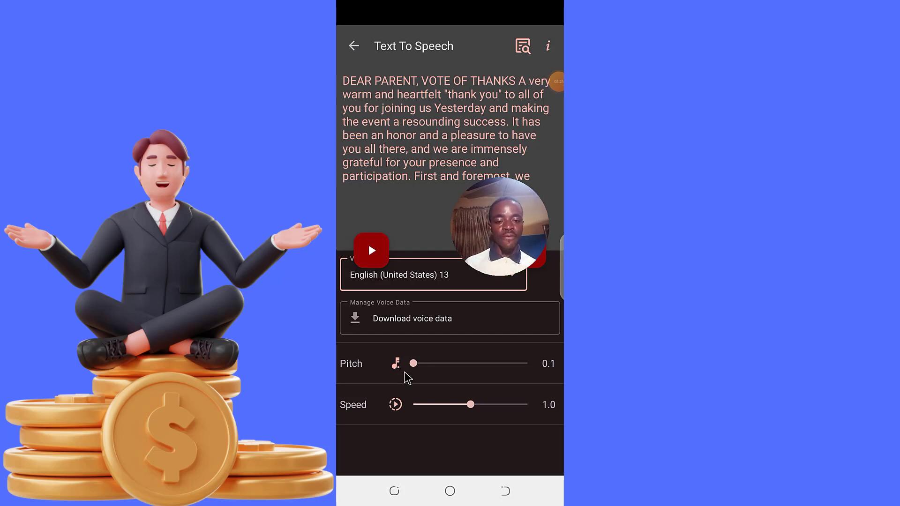
left_click_drag(414, 364, 473, 368)
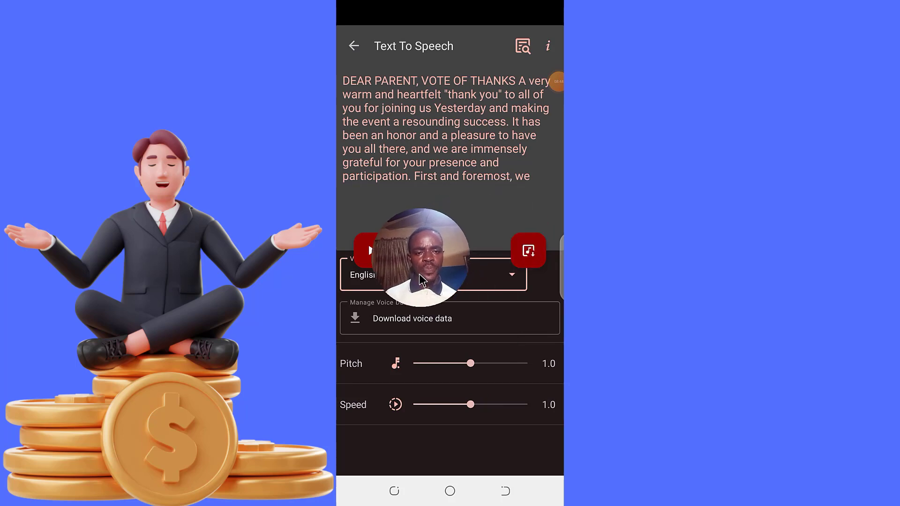
Start creating the audio file from the text and replace its suggested audio name with Test.
left_click(539, 252)
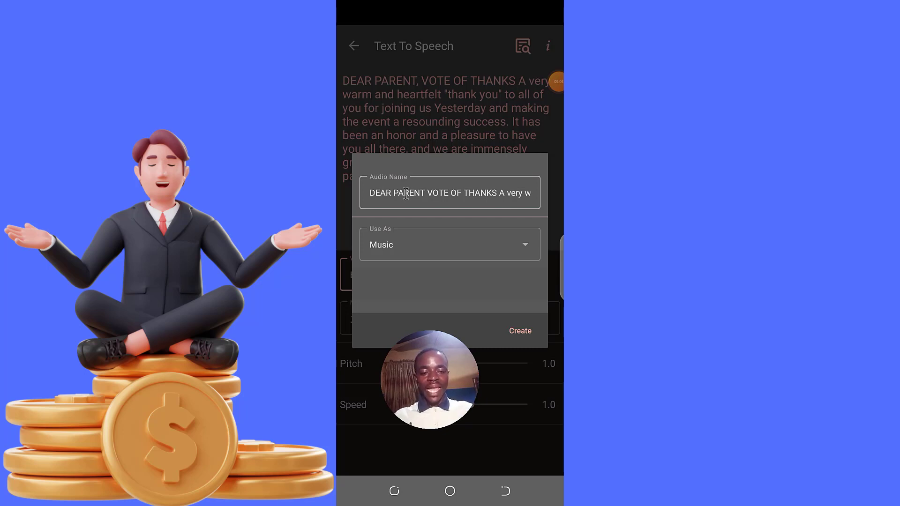
double_click(378, 193)
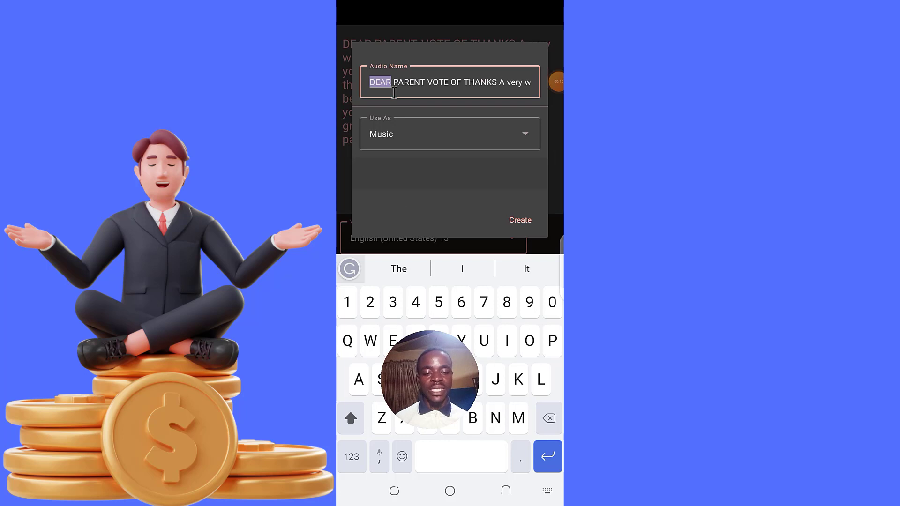
left_click(476, 84)
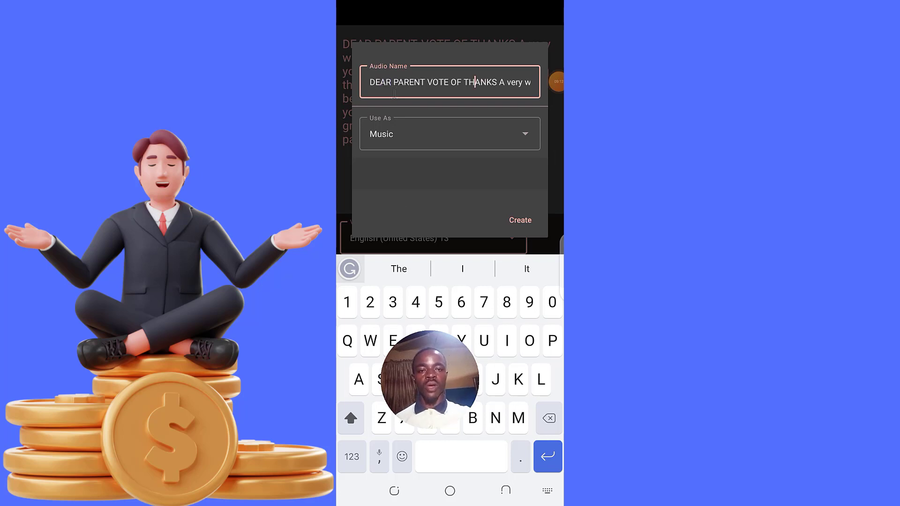
left_click_drag(474, 96, 529, 96)
key("BackSpace")
key("BackSpace")
key("BackSpace")
key("BackSpace")
key("BackSpace")
key("BackSpace")
key("BackSpace")
key("BackSpace")
key("BackSpace")
key("BackSpace")
key("BackSpace")
key("BackSpace")
key("BackSpace")
key("BackSpace")
key("BackSpace")
key("BackSpace")
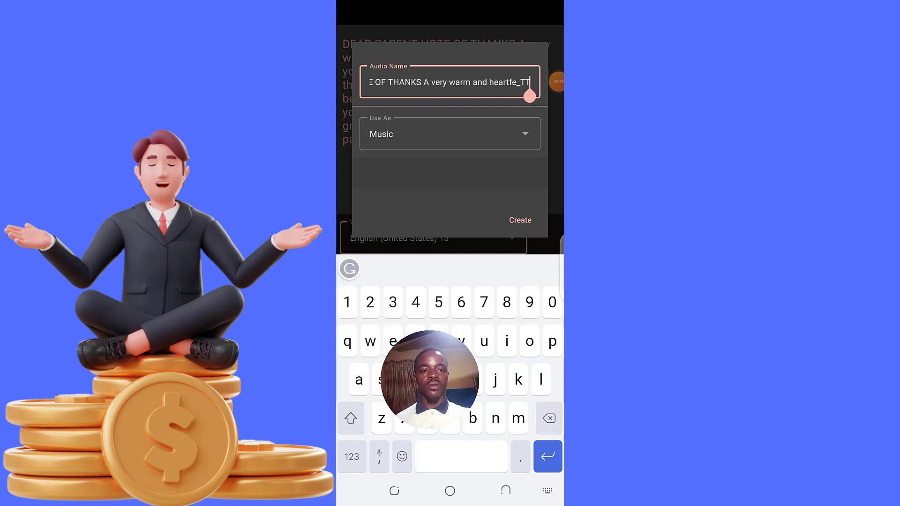
key("BackSpace")
key("BackSpace")
key("BackSpace")
key("BackSpace")
key("BackSpace")
key("BackSpace")
key("BackSpace")
key("BackSpace")
key("BackSpace")
key("BackSpace")
key("BackSpace")
key("BackSpace")
key("BackSpace")
key("BackSpace")
key("BackSpace")
key("BackSpace")
key("BackSpace")
key("BackSpace")
key("BackSpace")
key("BackSpace")
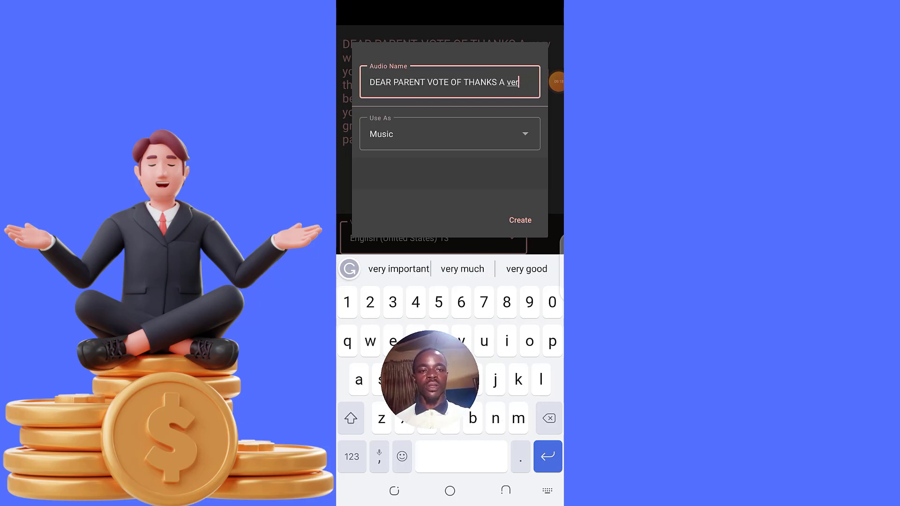
key("BackSpace")
key("BackSpace")
key("BackSpace")
key("BackSpace")
key("BackSpace")
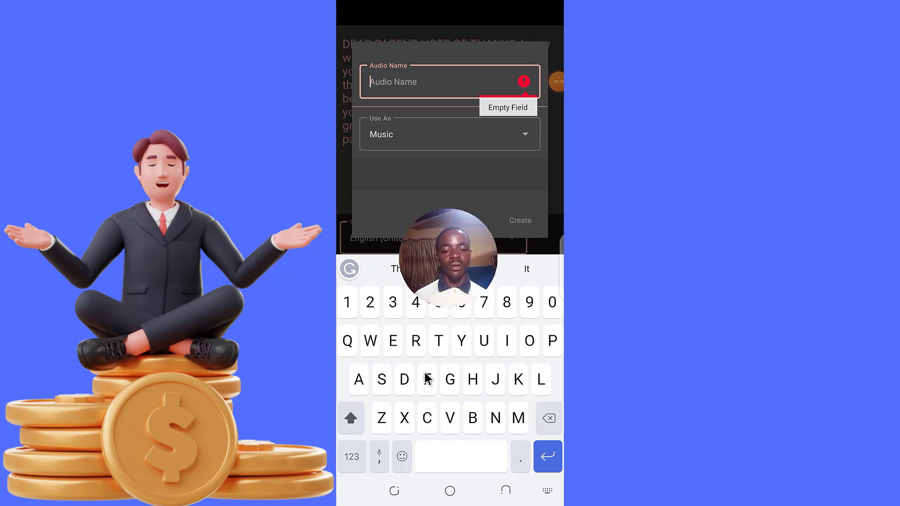
left_click(439, 343)
type("Test")
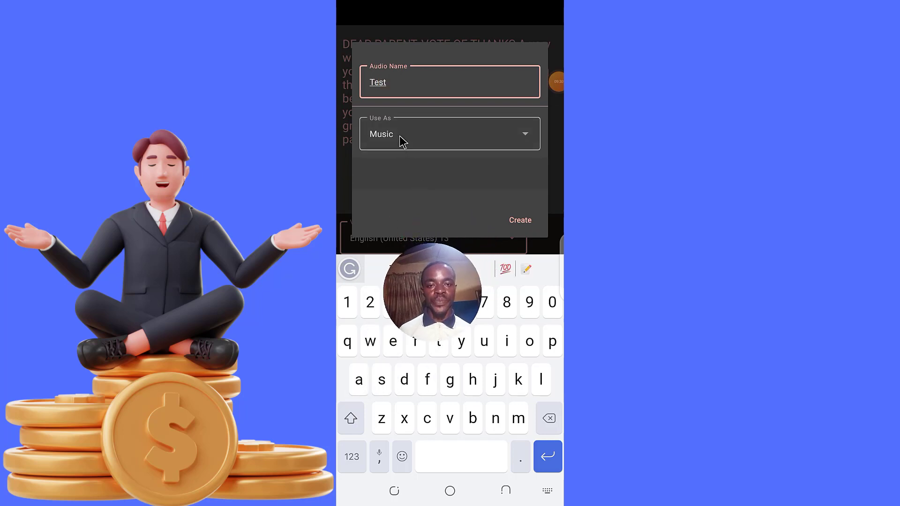
Review the Use As options, keep Music as the usage, and create the audio file.
left_click(443, 134)
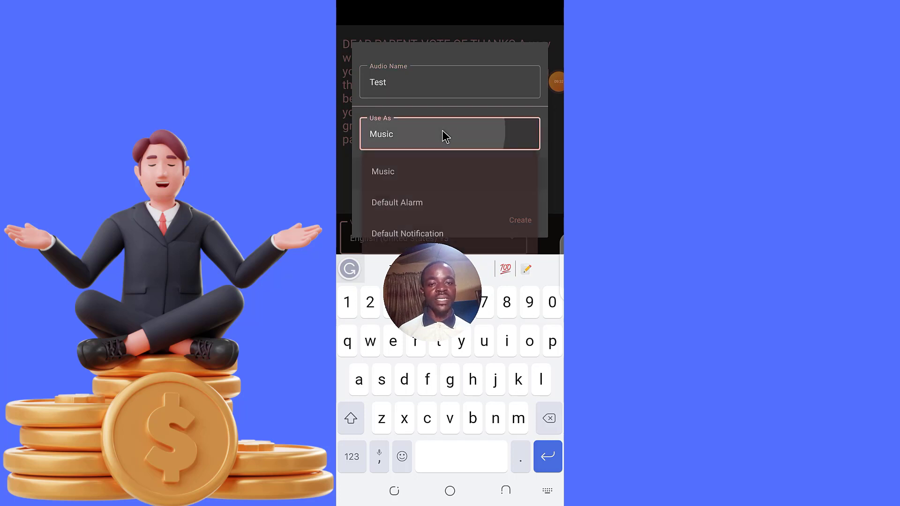
left_click(505, 491)
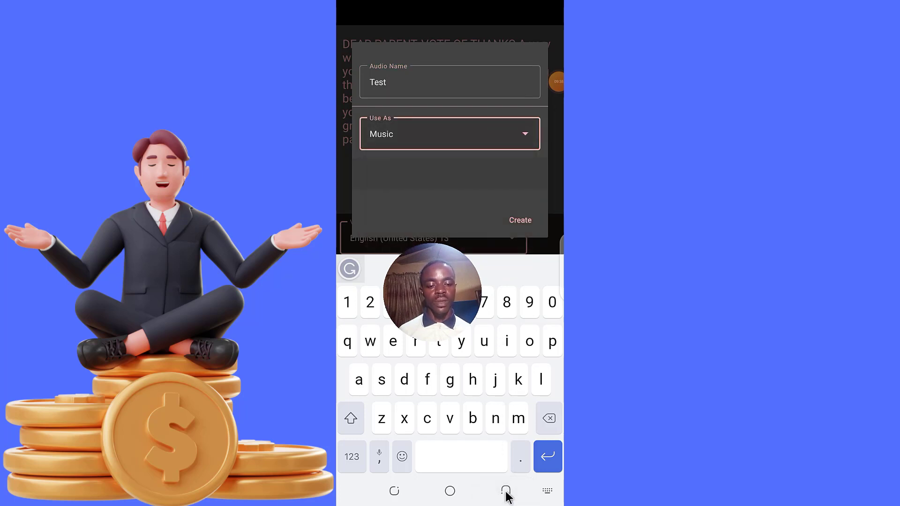
left_click(506, 491)
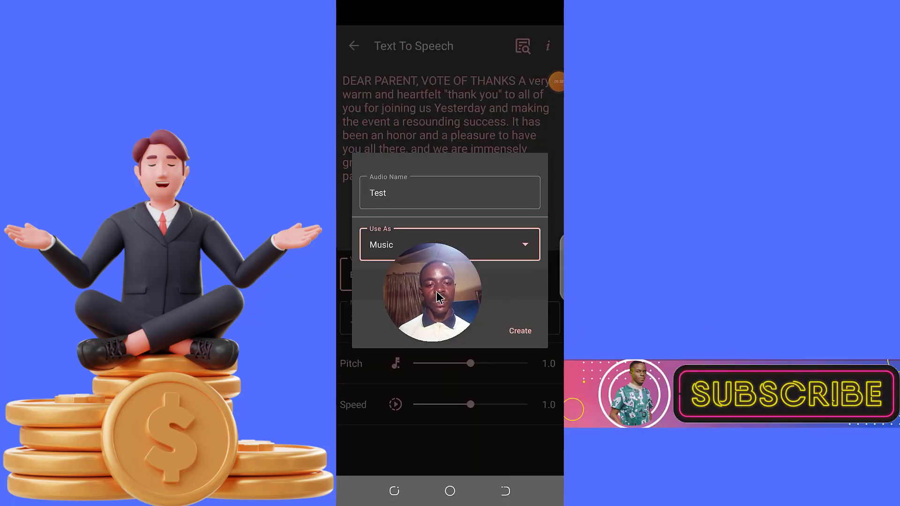
left_click(526, 245)
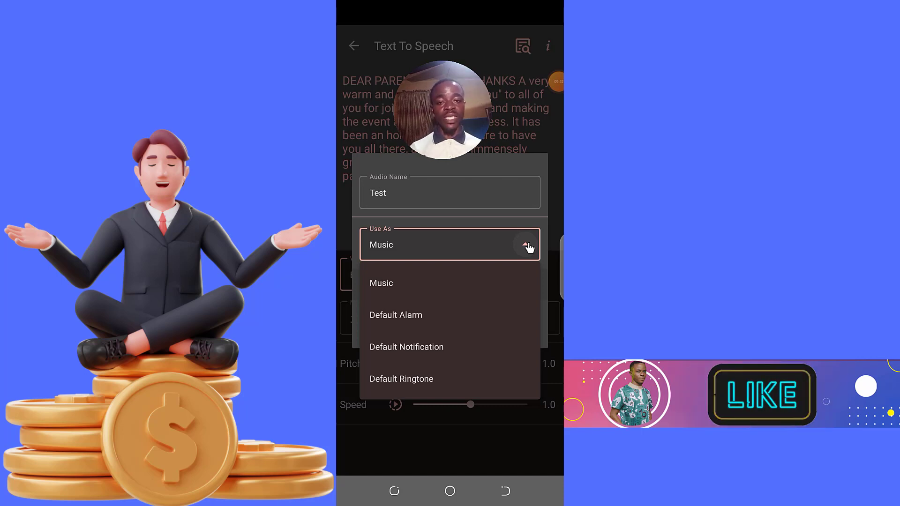
left_click(529, 248)
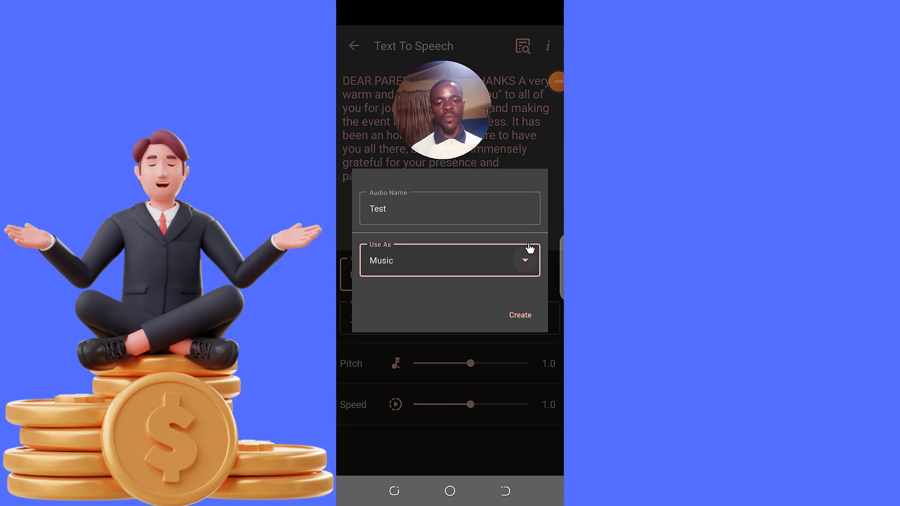
left_click(518, 313)
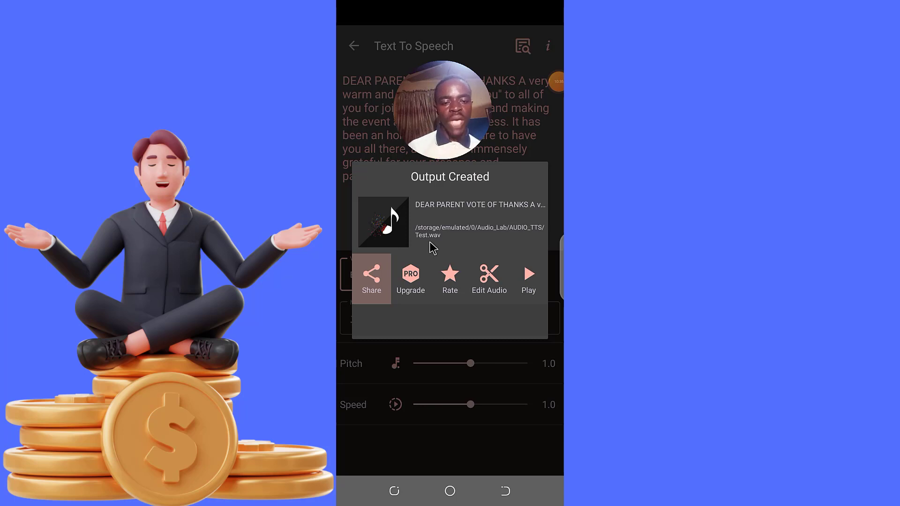
Play the newly created Test audio to check the speech, and pause it.
left_click(527, 280)
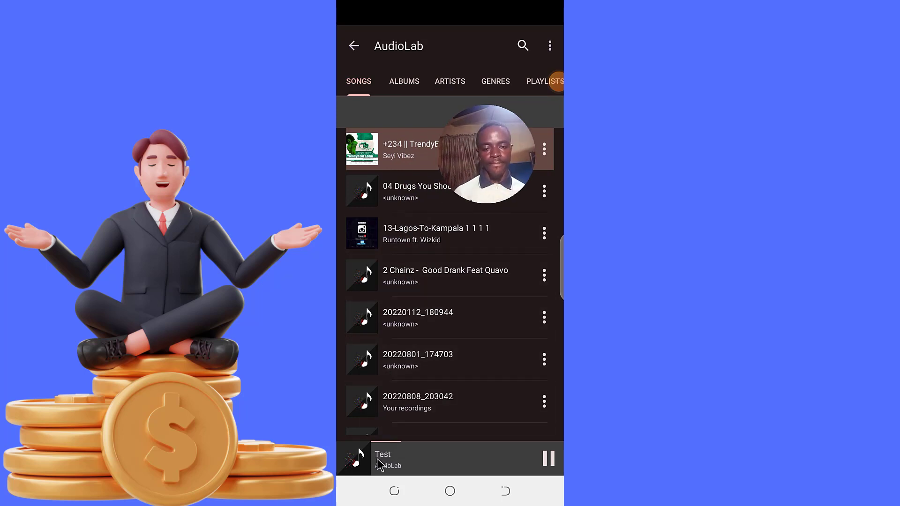
left_click(547, 458)
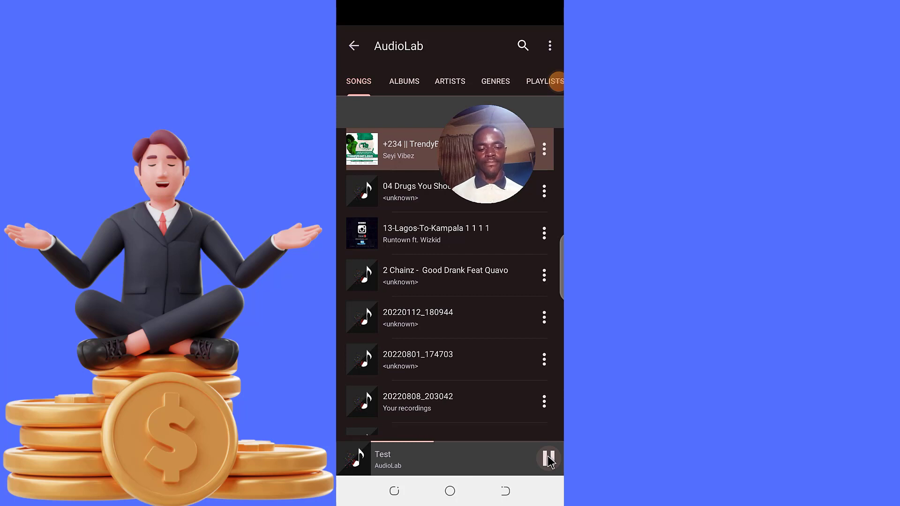
left_click(548, 459)
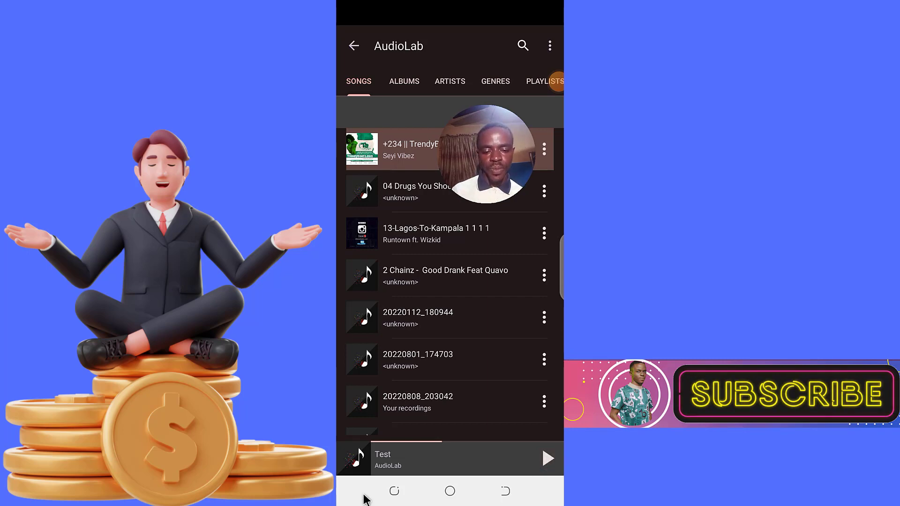
Switch to the My files chat in Telegram to view the source message, and bring YouTube forward from the recent apps.
left_click(394, 492)
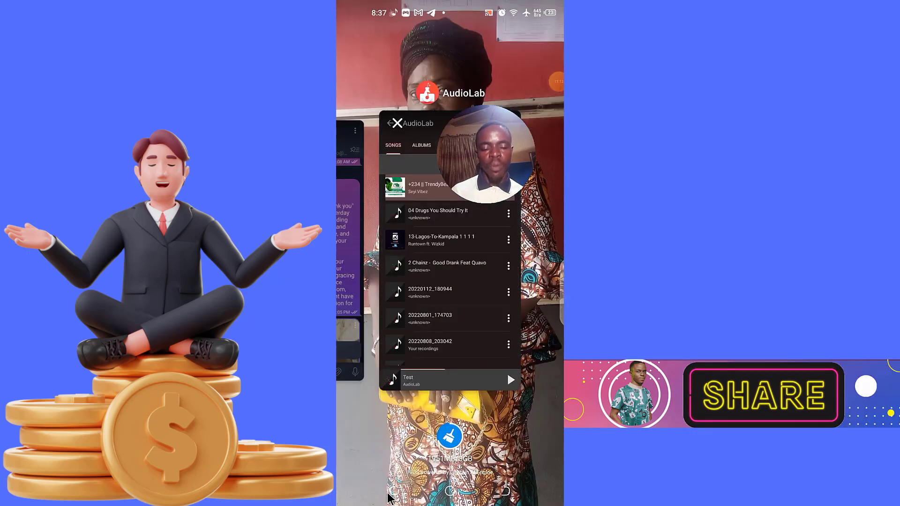
left_click(388, 495)
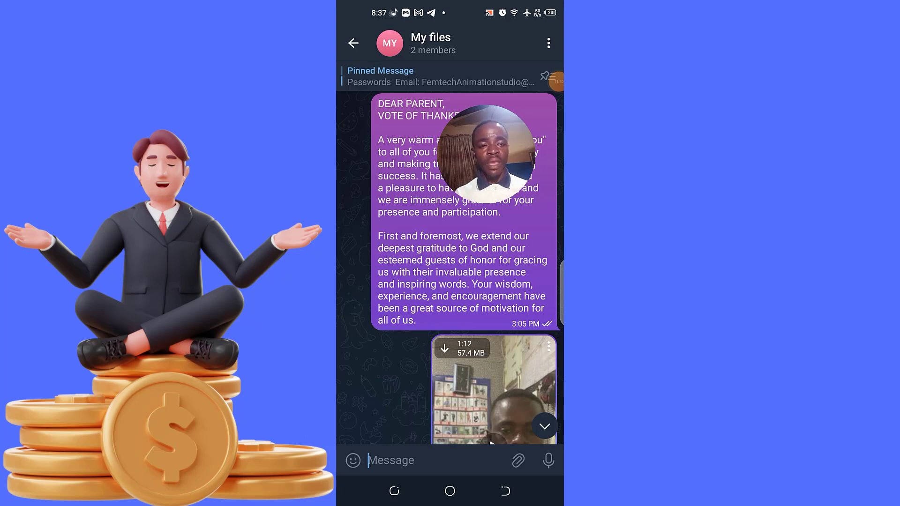
left_click(394, 491)
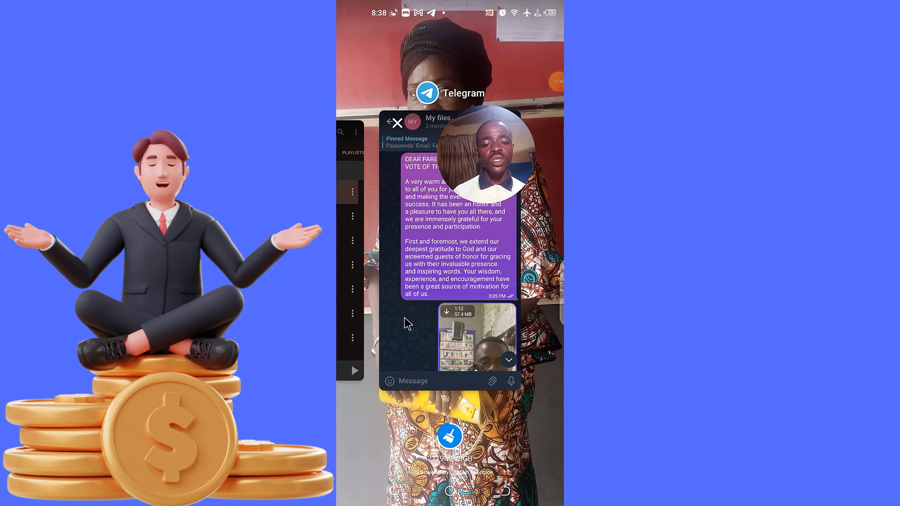
left_click_drag(407, 323, 515, 328)
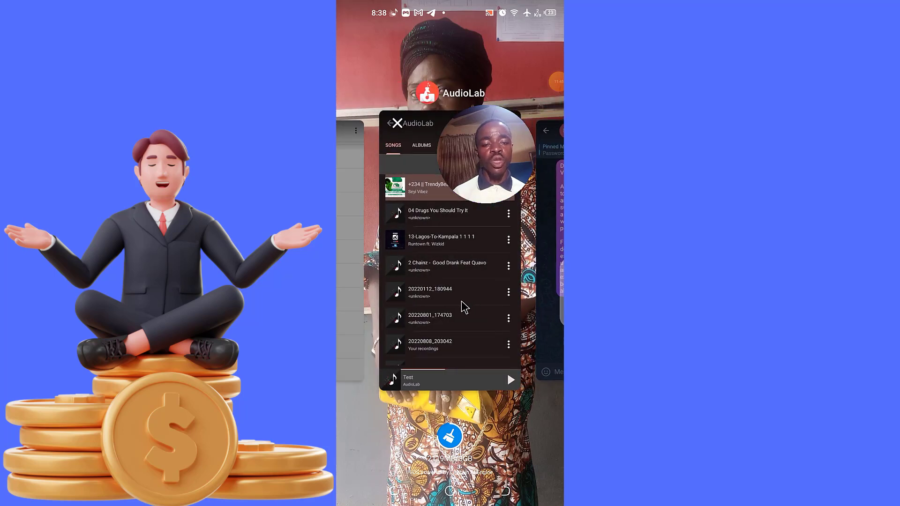
left_click_drag(465, 307, 510, 312)
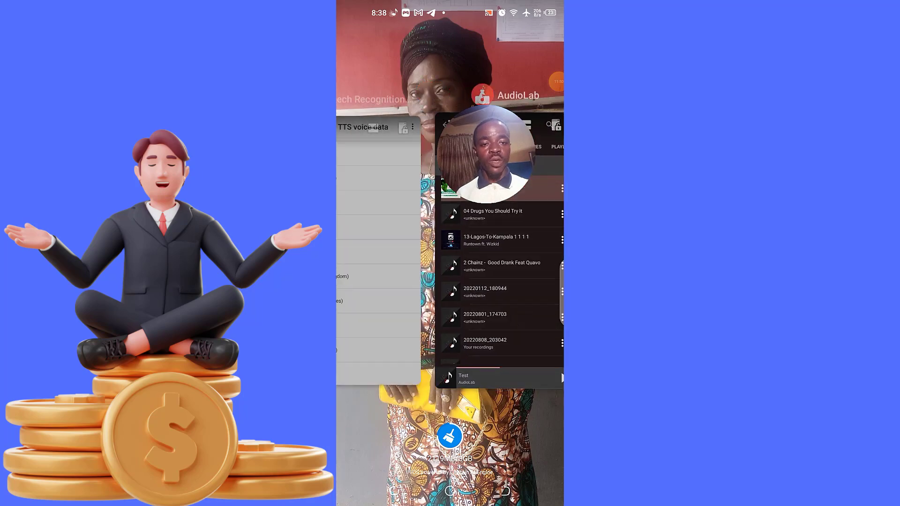
left_click_drag(454, 309, 511, 312)
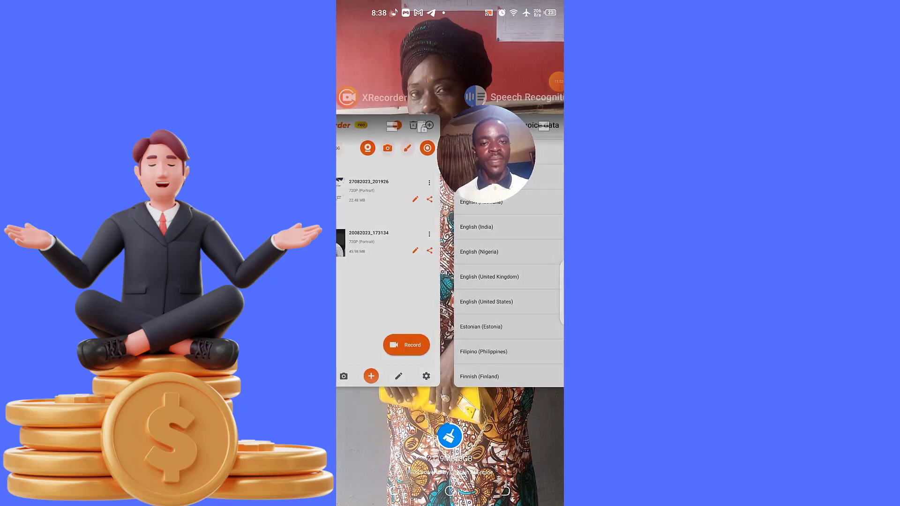
left_click_drag(454, 309, 510, 311)
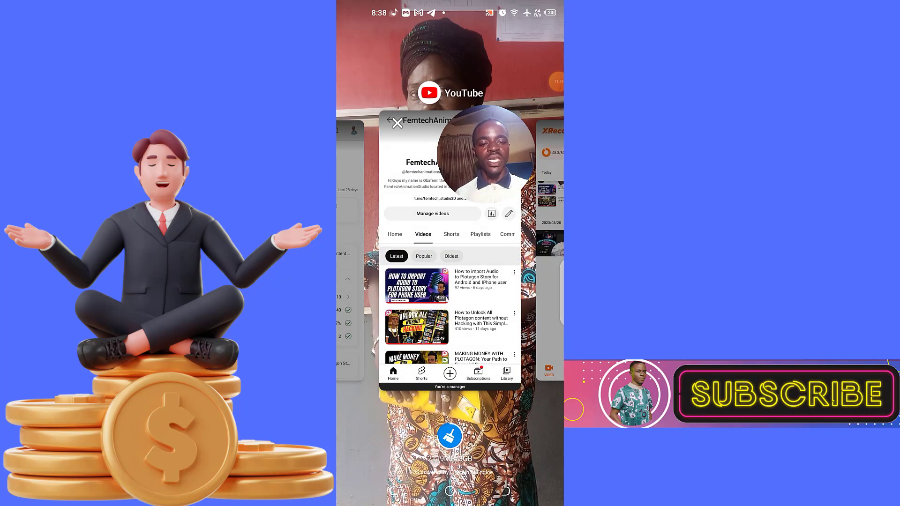
left_click(448, 248)
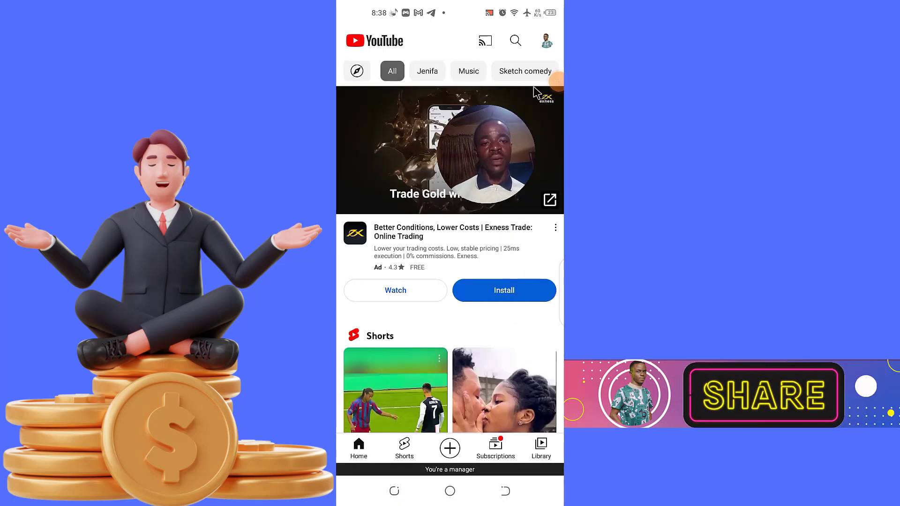
Open the FemtechAnimationStudio channel page from the YouTube account options.
scroll(535, 141, "down", 1)
left_click(545, 42)
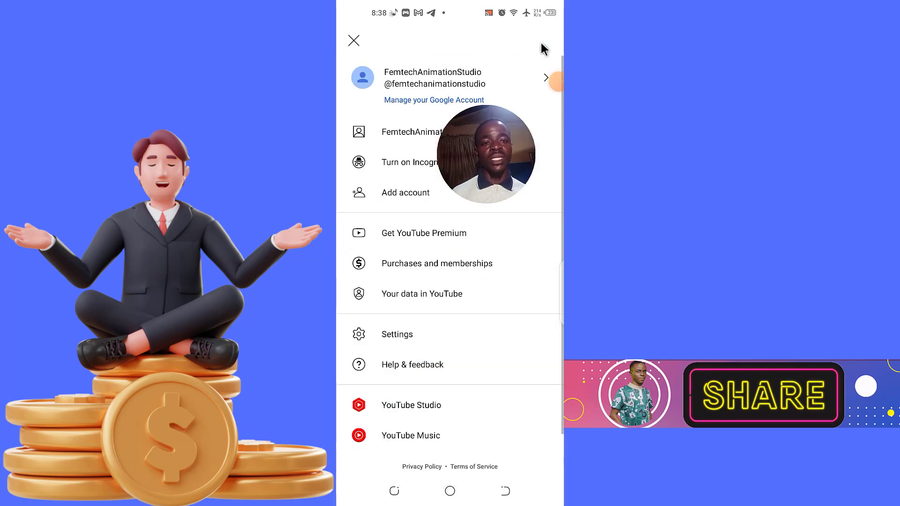
left_click(408, 135)
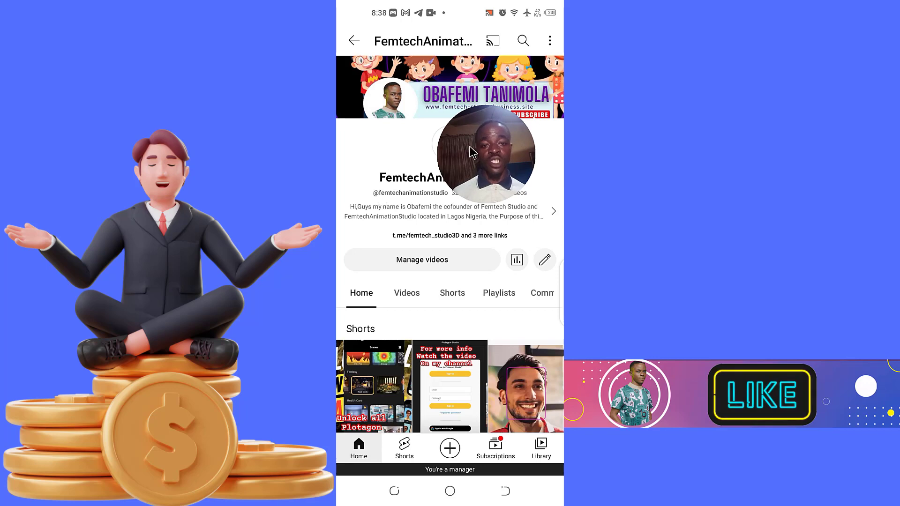
left_click_drag(474, 152, 487, 163)
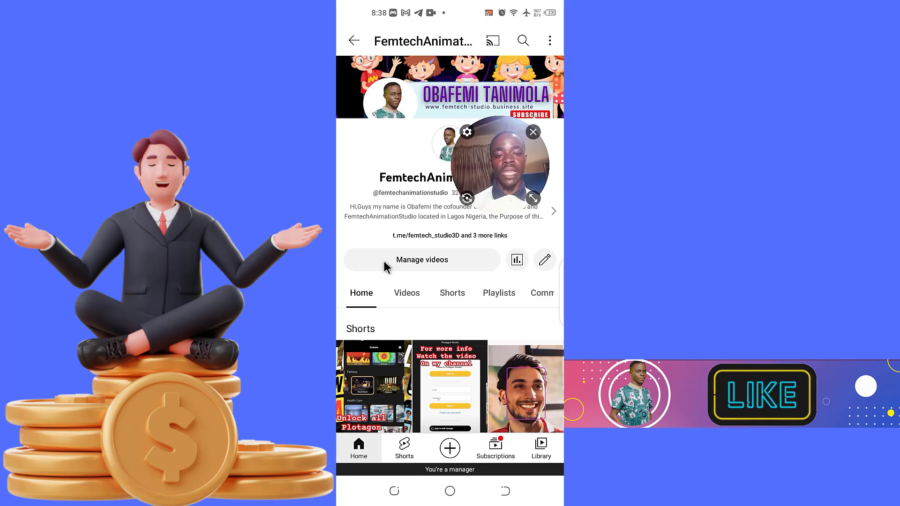
Read the channel's description and social links, and open its list of videos.
left_click(350, 202)
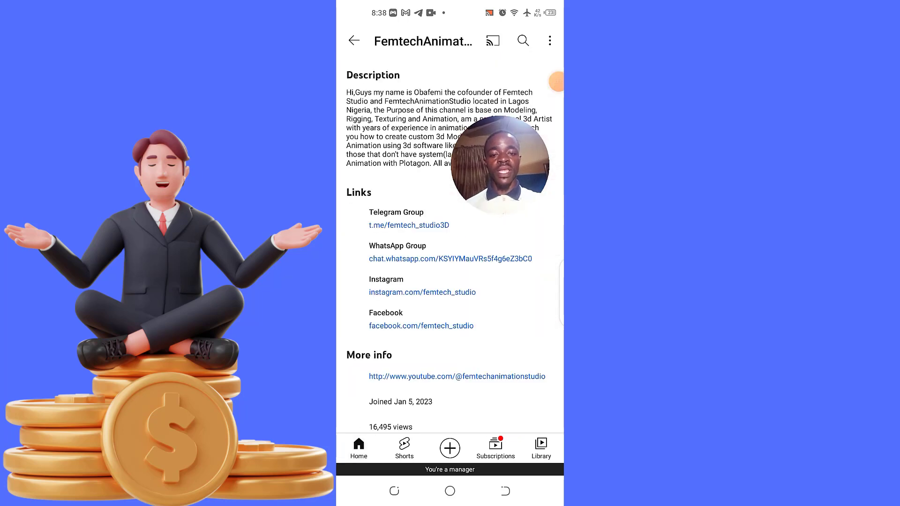
left_click(354, 40)
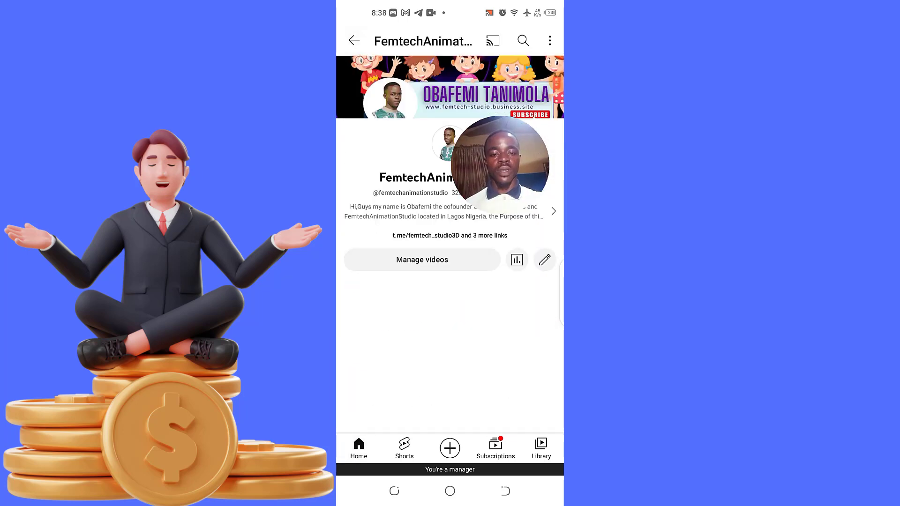
scroll(449, 281, "down", 3)
left_click(407, 154)
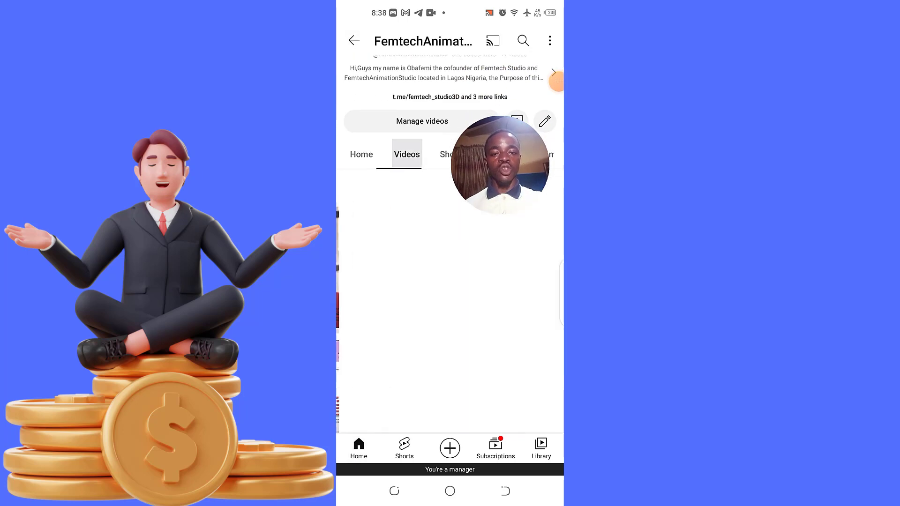